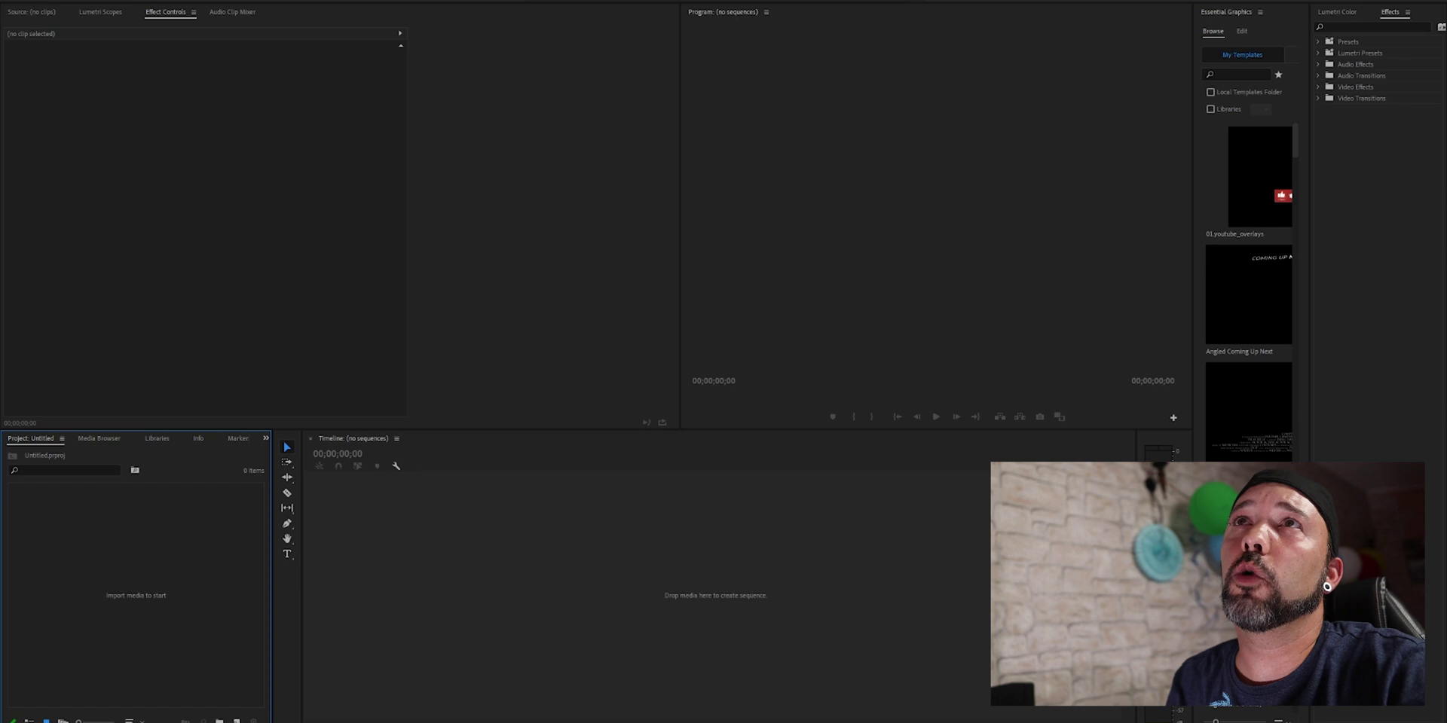
- Start a new sequence with a custom 3840 × 1920 frame size
left_click(11, 1)
mouse_move(30, 3)
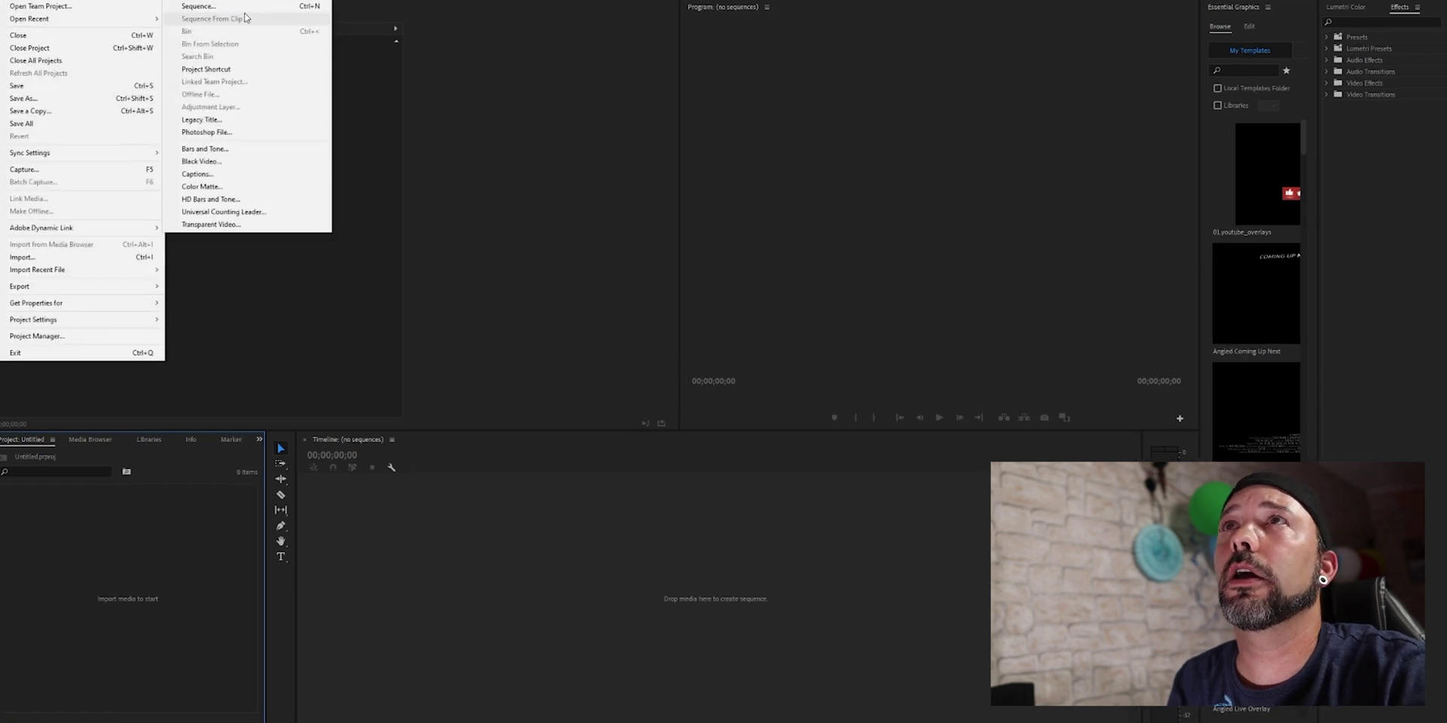
left_click(226, 6)
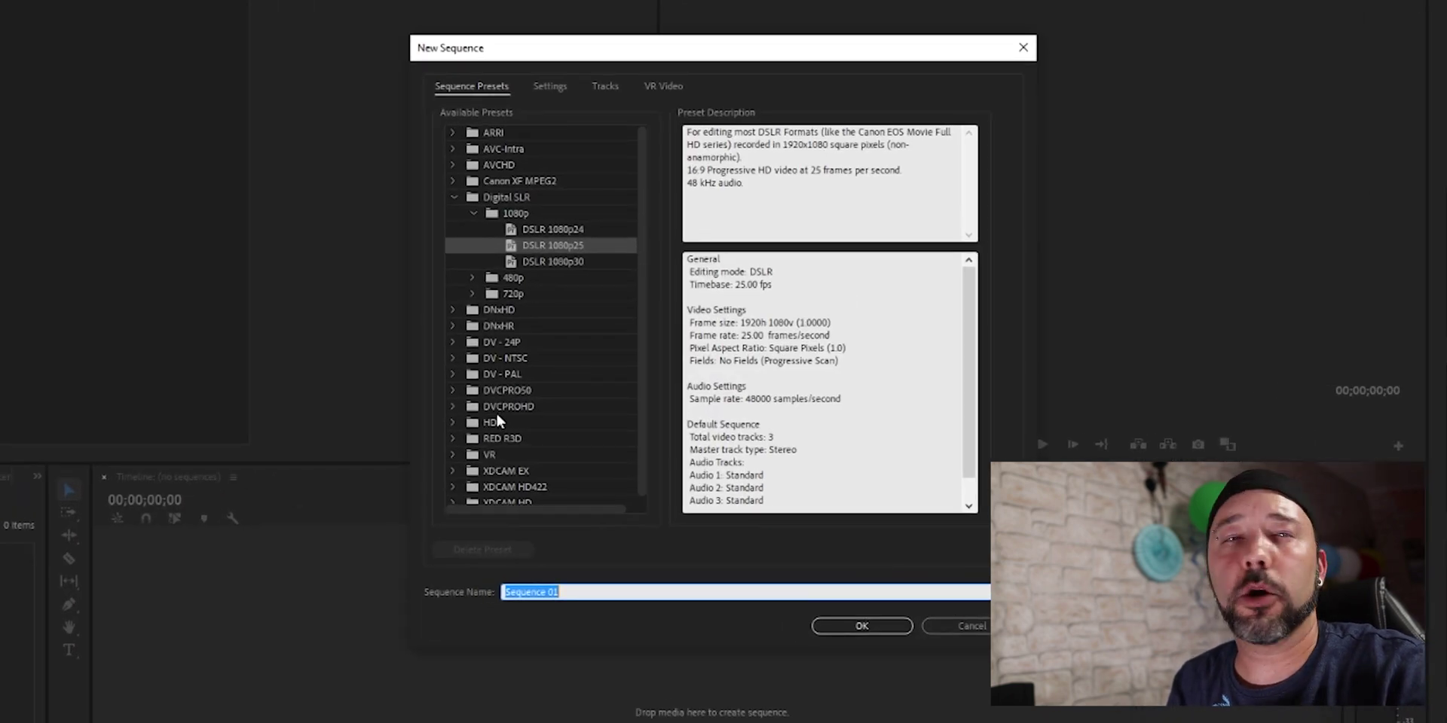
left_click(546, 87)
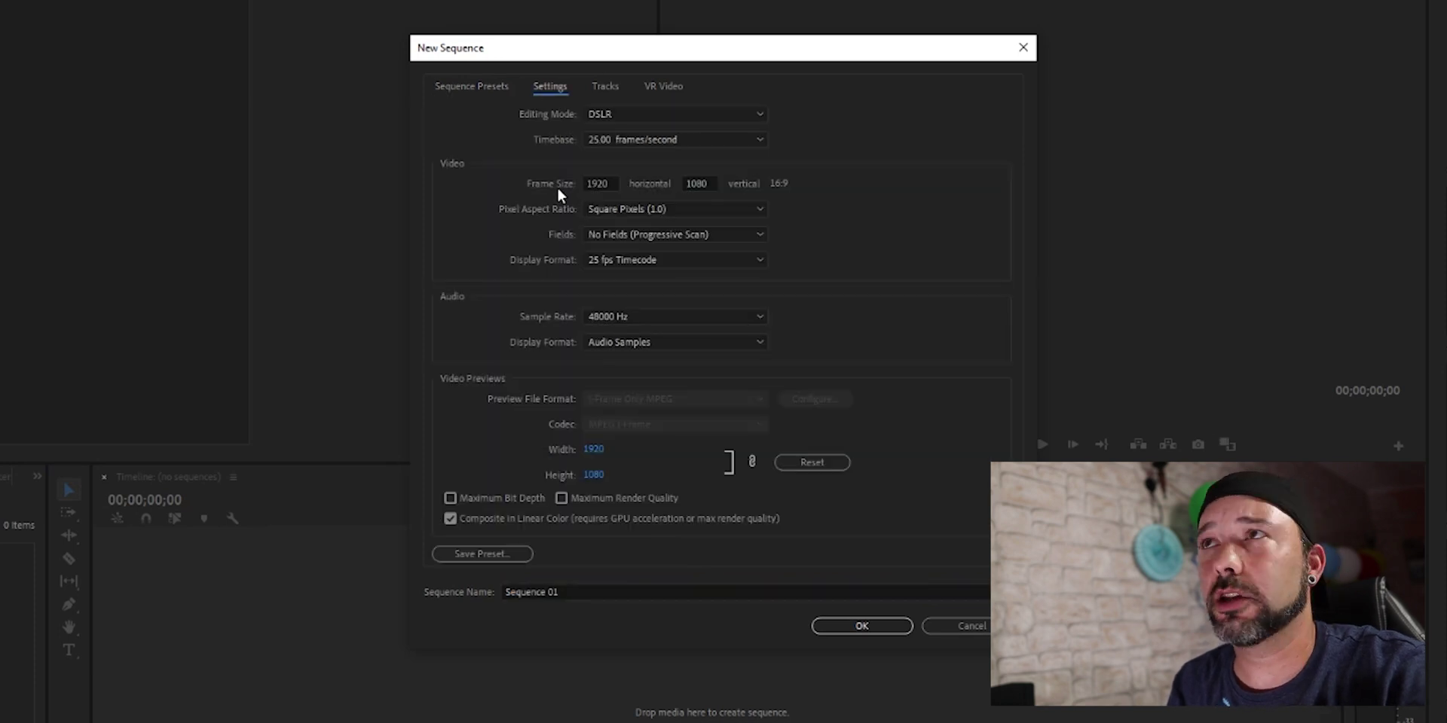
left_click(607, 187)
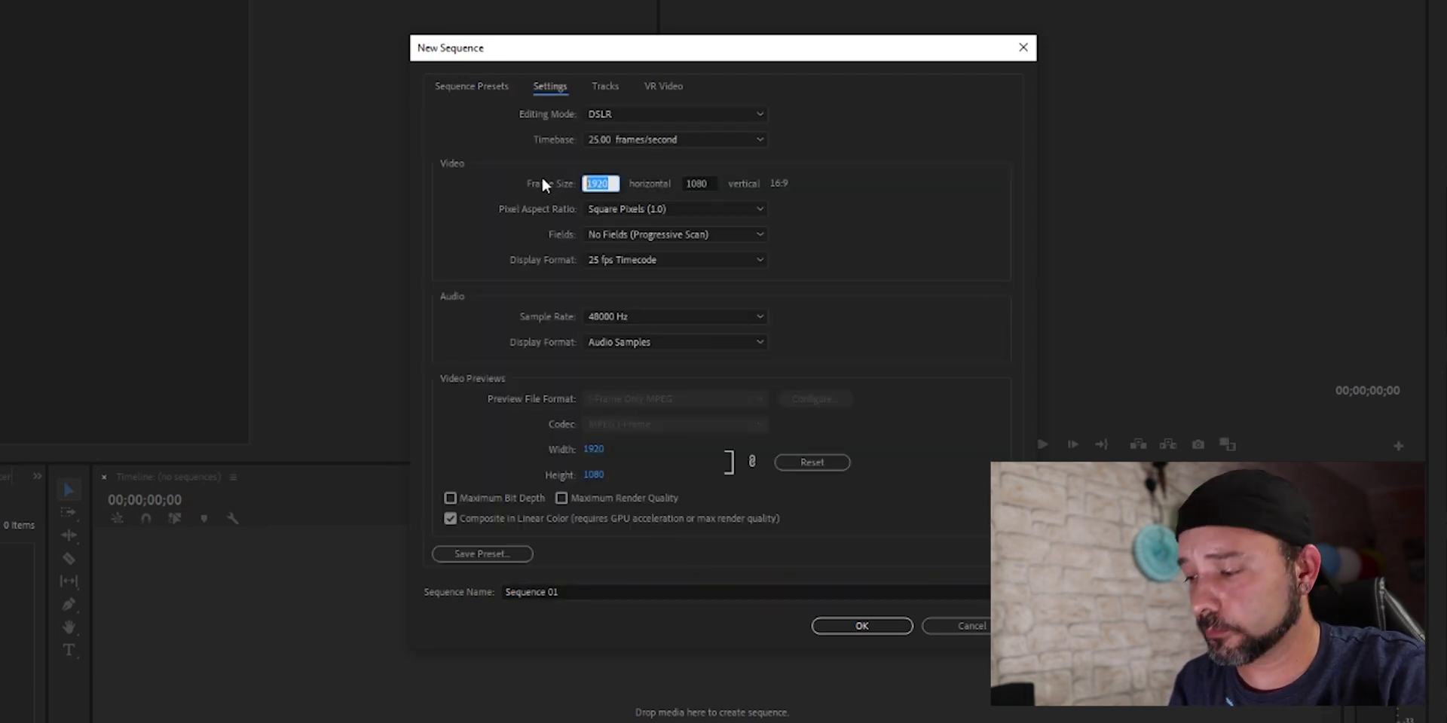
type("3840")
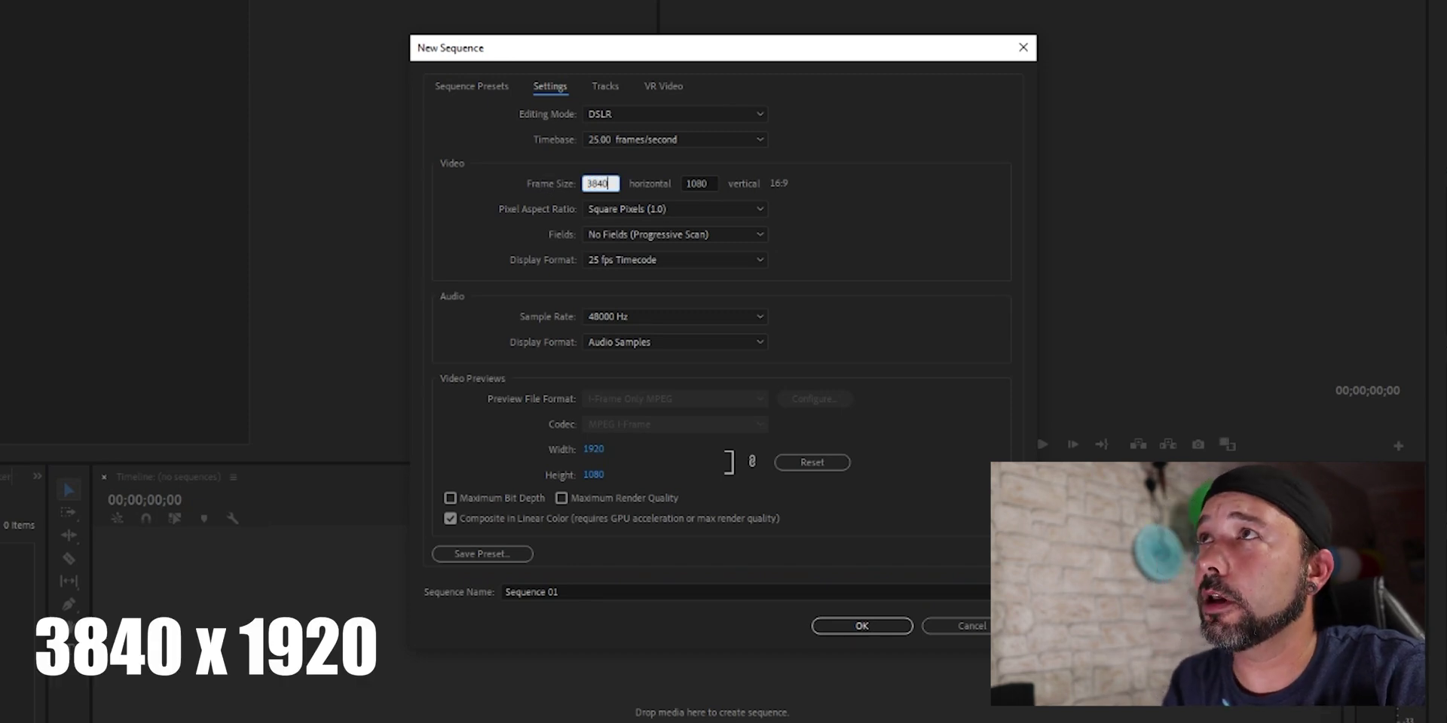
left_click(717, 188)
type("19")
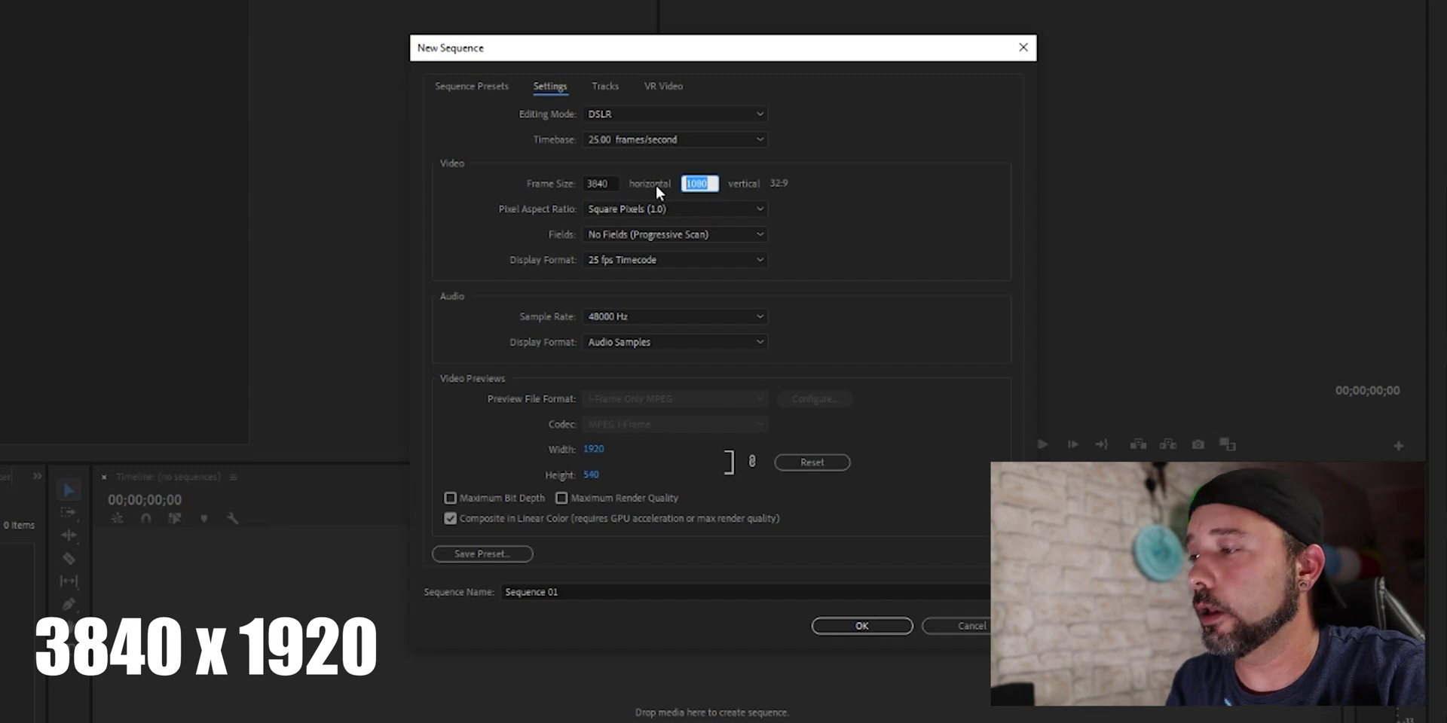
type("20")
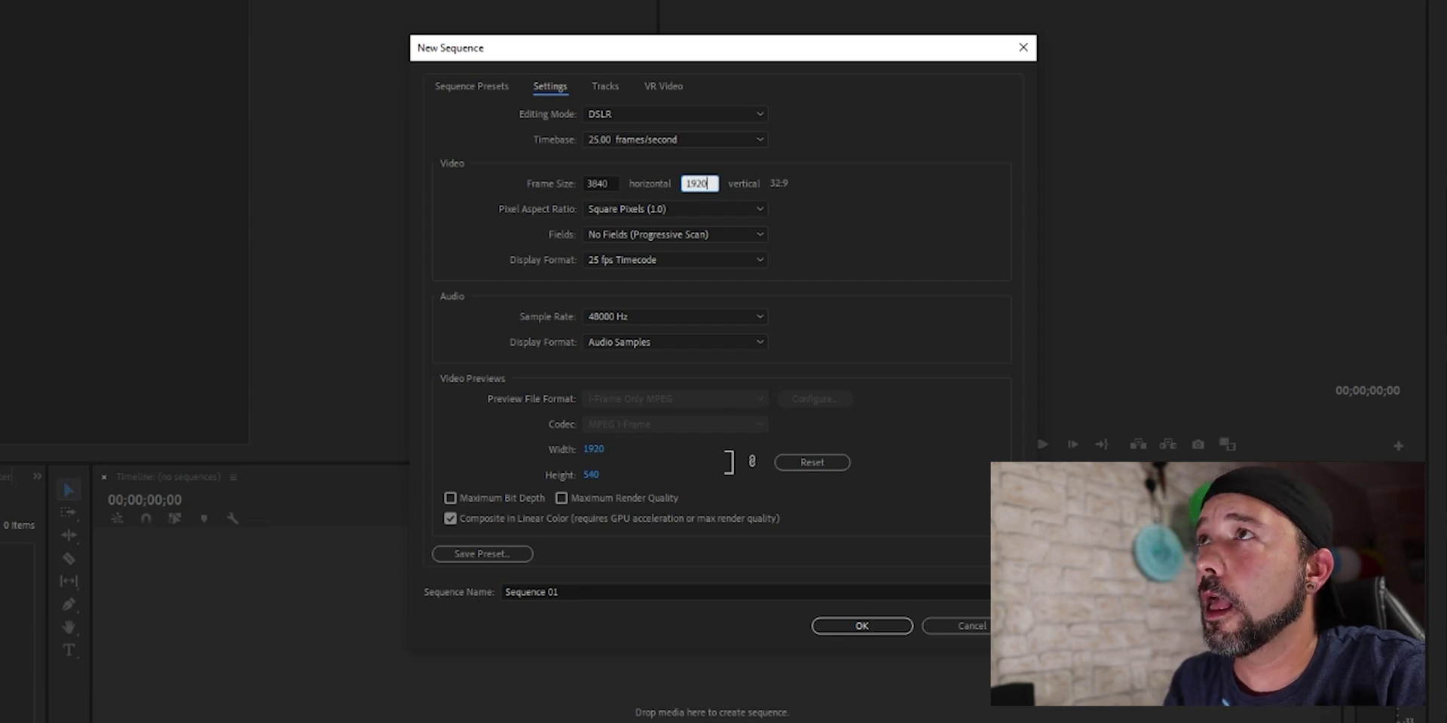
left_click(831, 188)
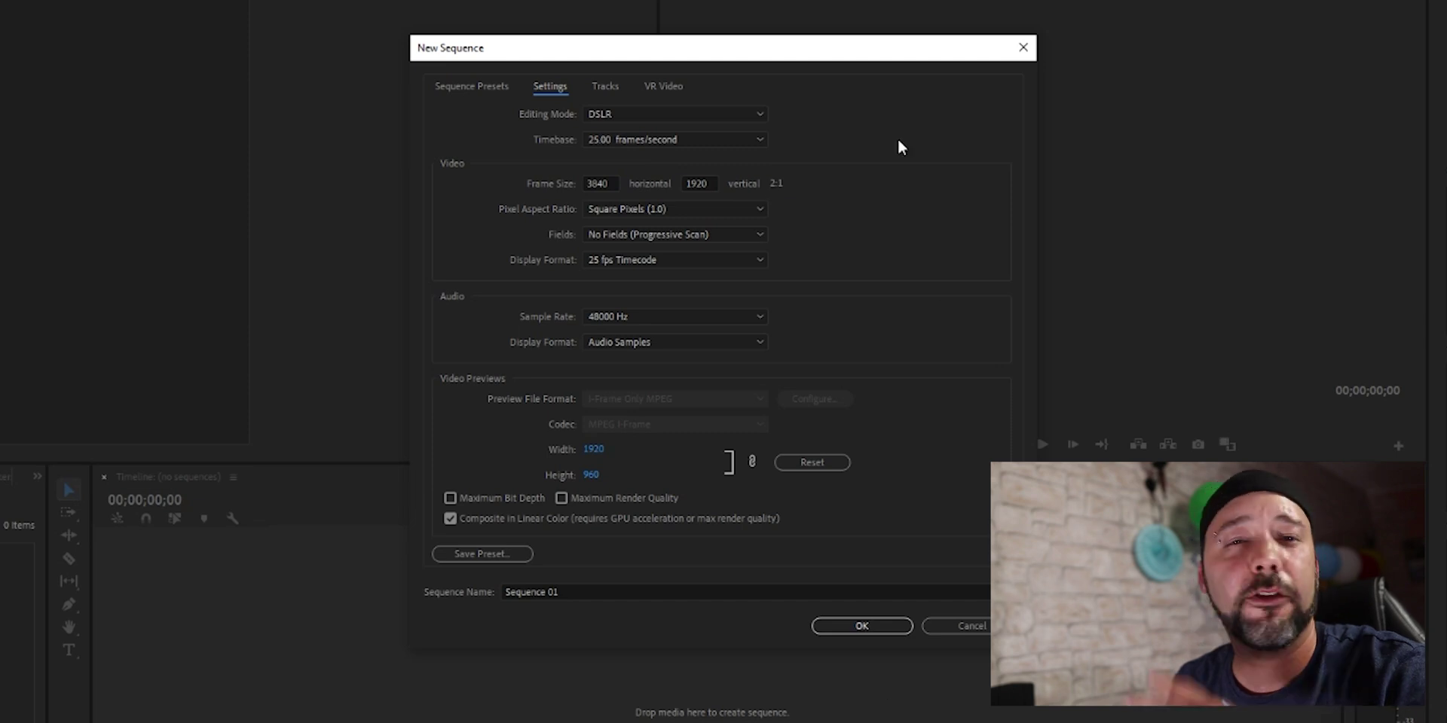
- Create Sequence 01, import GX010385.MP4 and MVI_1697.MP4, and drop GX010385.MP4 onto video track 1
left_click(866, 622)
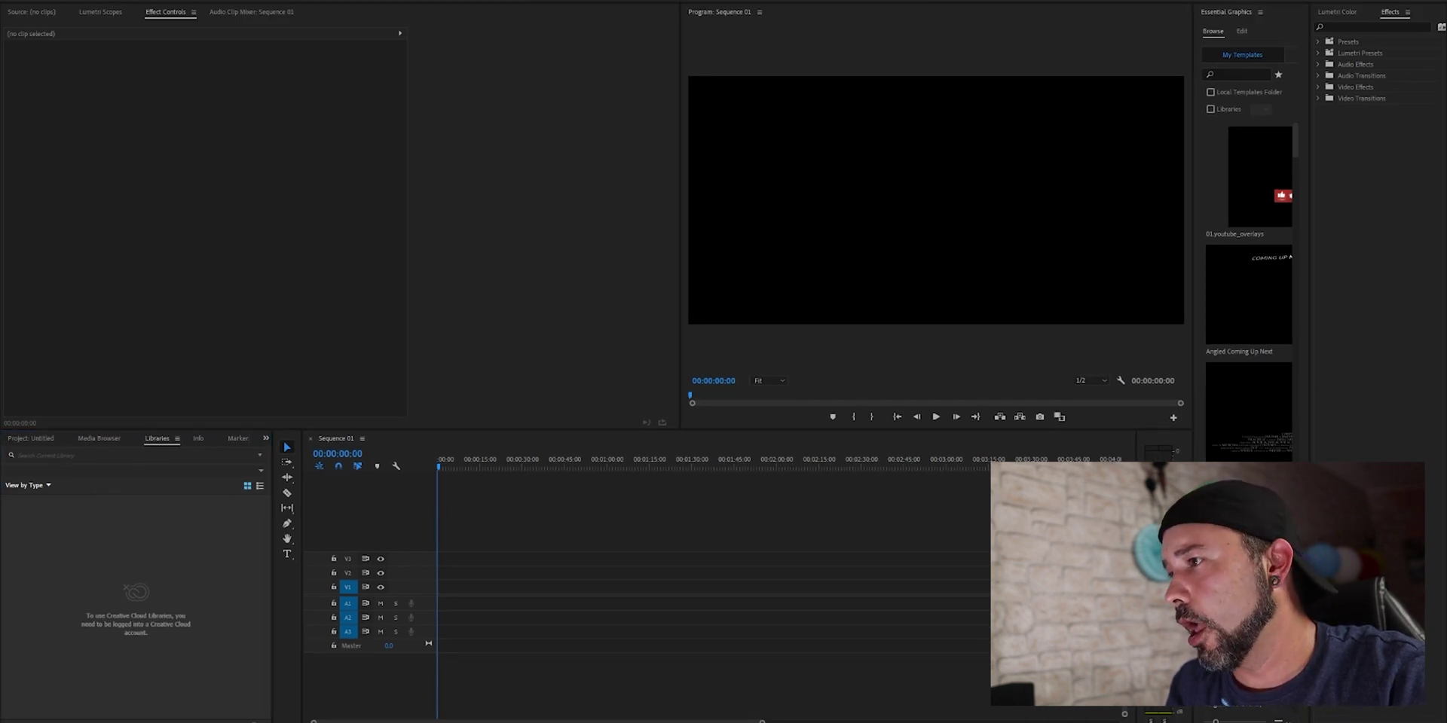
left_click_drag(175, 701, 226, 595)
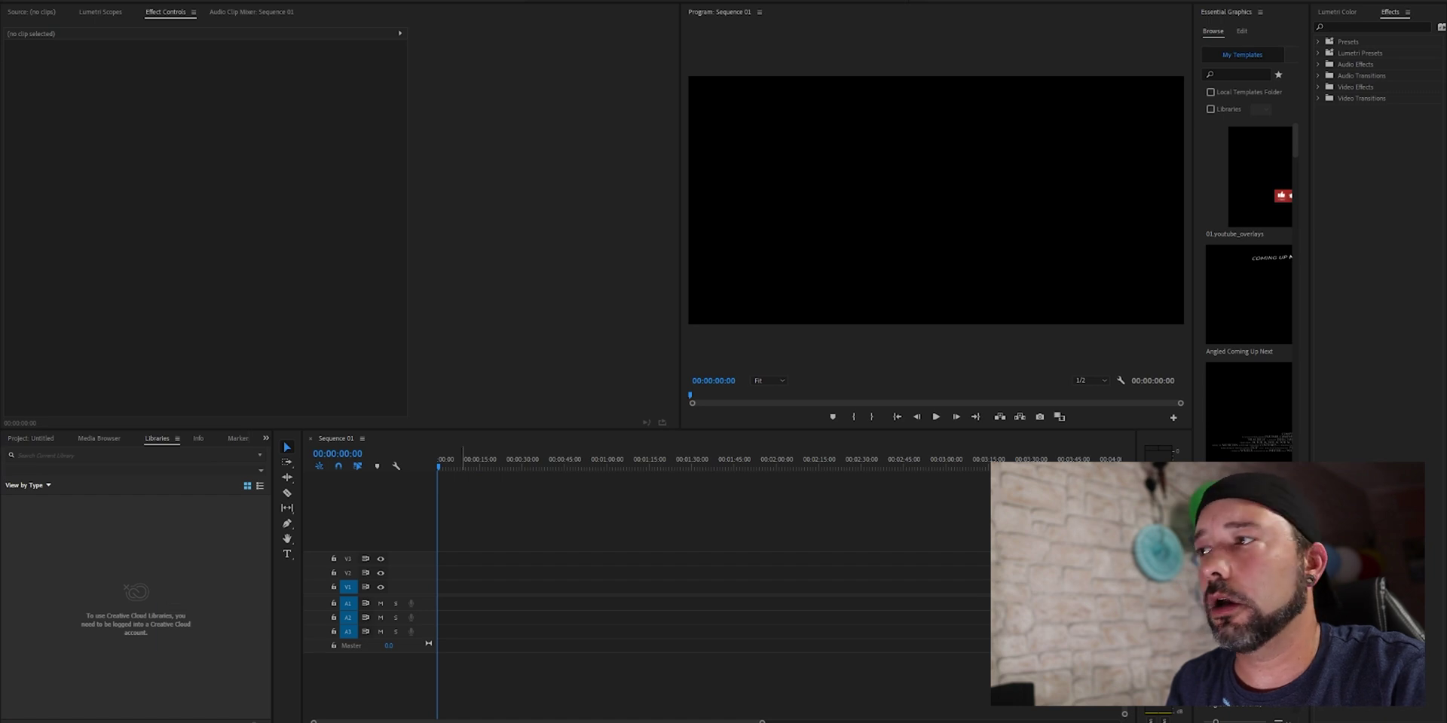
left_click(31, 438)
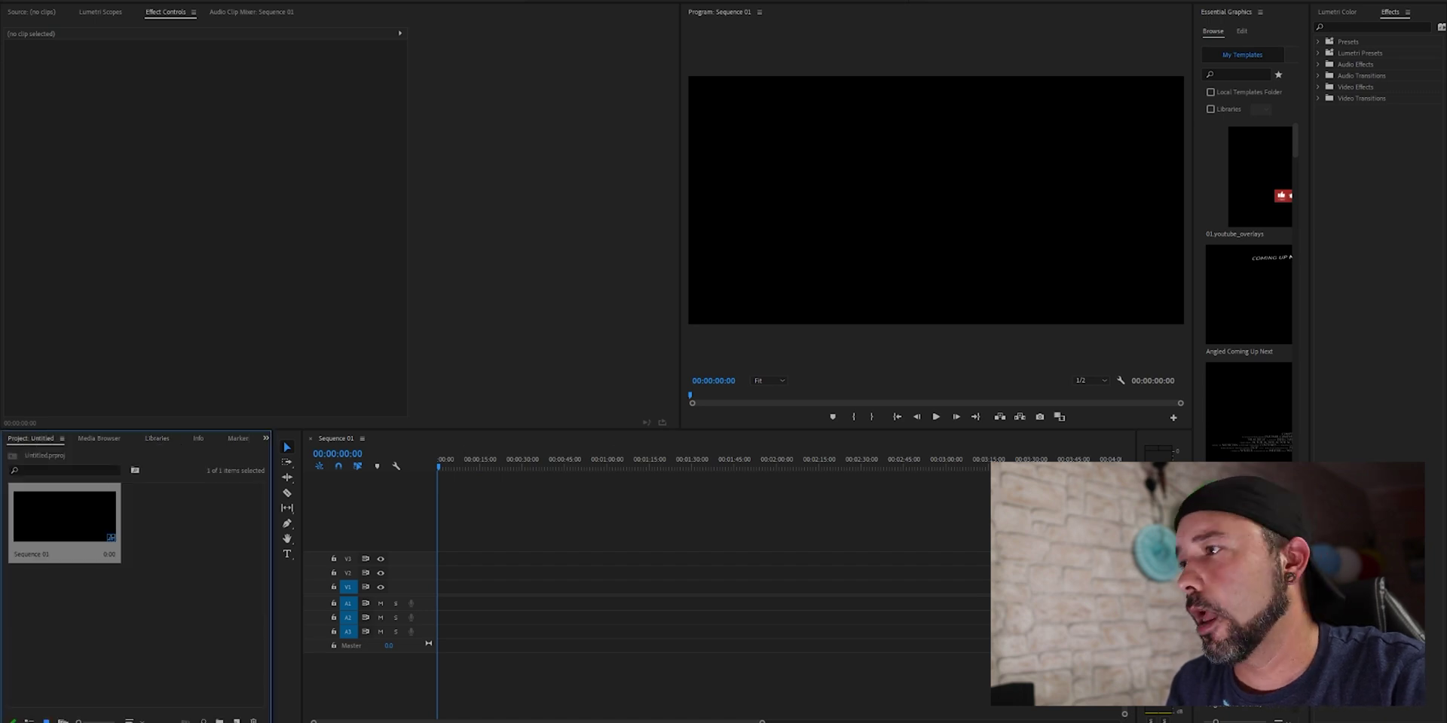
left_click_drag(197, 595, 178, 575)
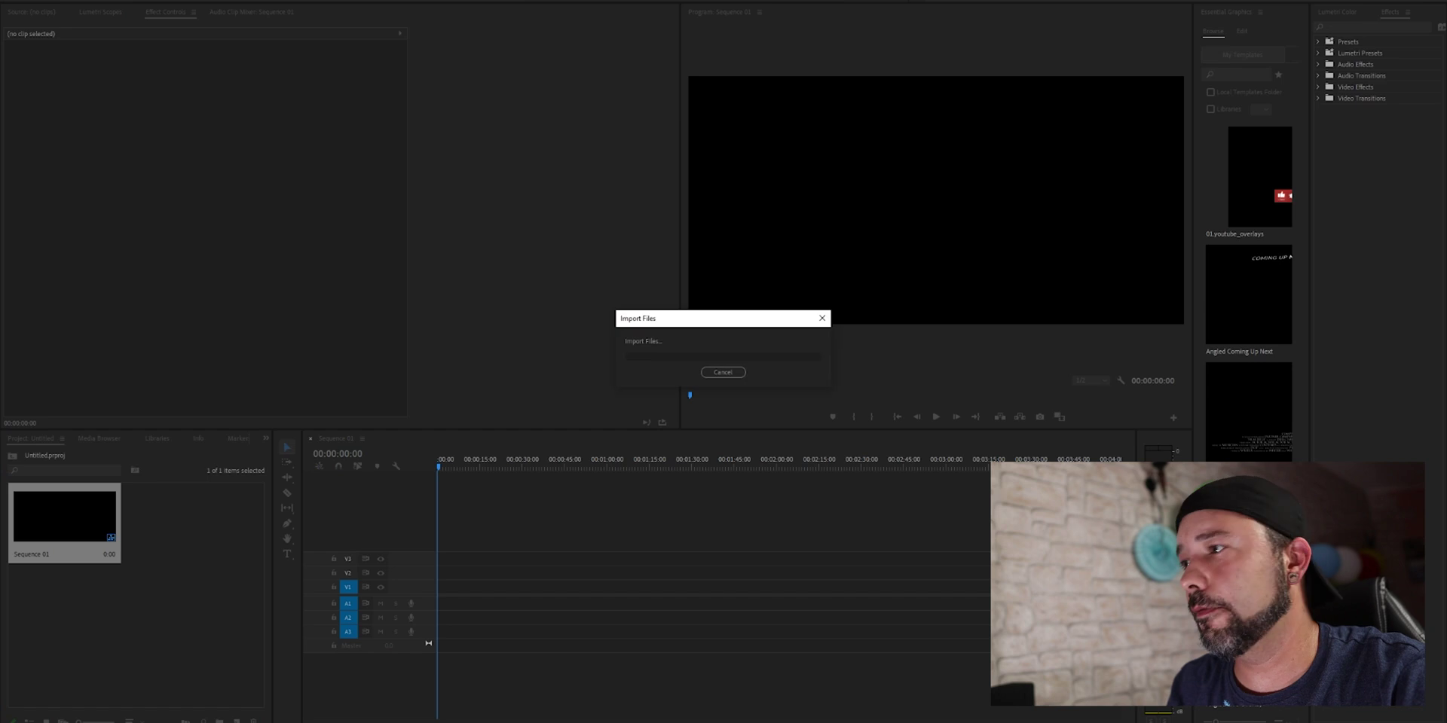
left_click_drag(301, 648, 155, 621)
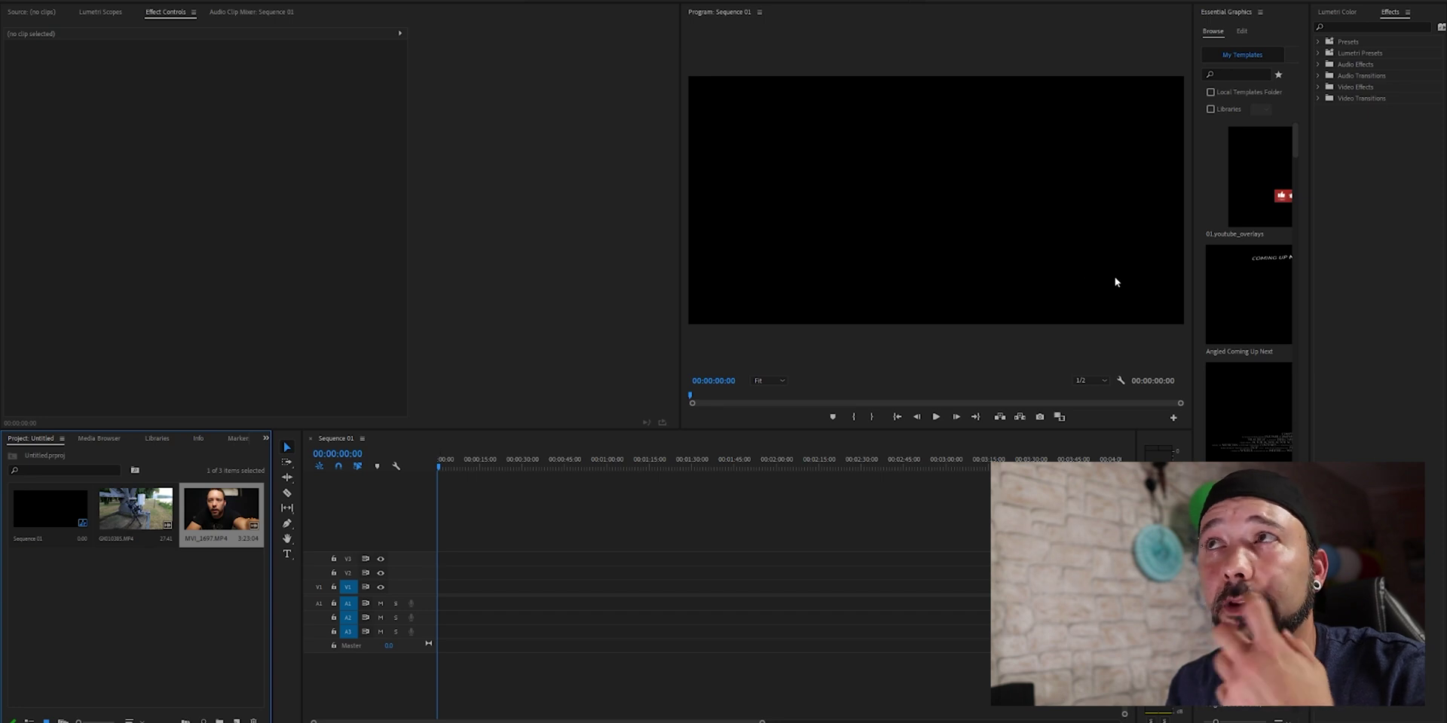
left_click_drag(136, 509, 432, 604)
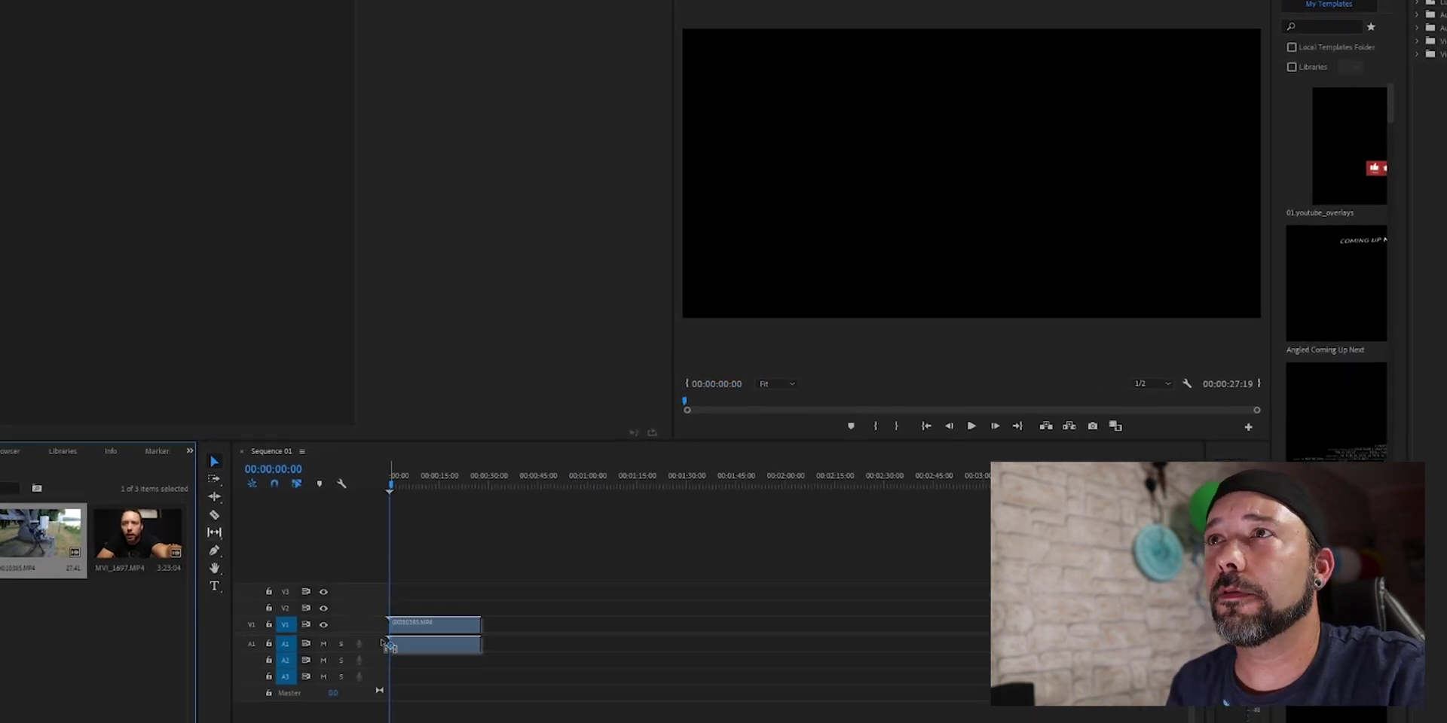
left_click_drag(387, 645, 388, 642)
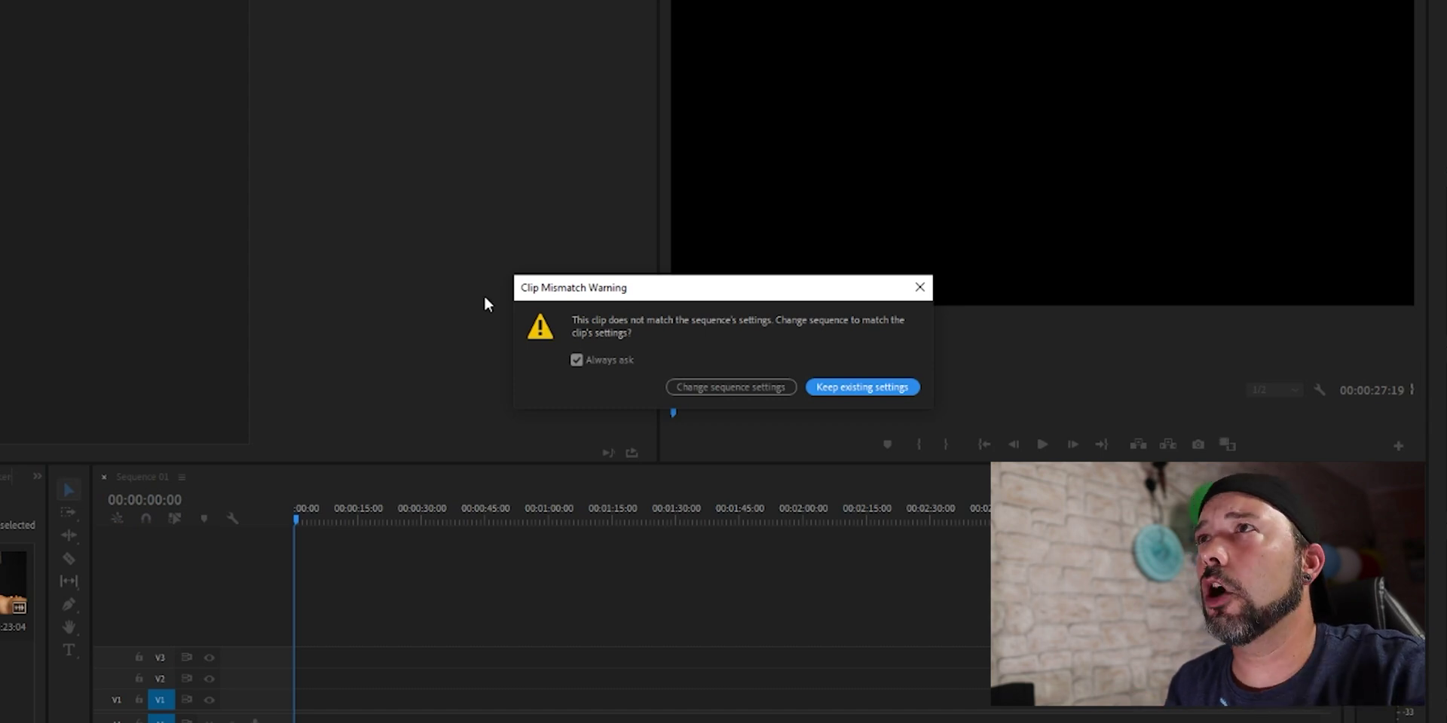
- Keep the 3840×1920 sequence settings and nudge the GX010385 clip slightly lower in frame
left_click(855, 390)
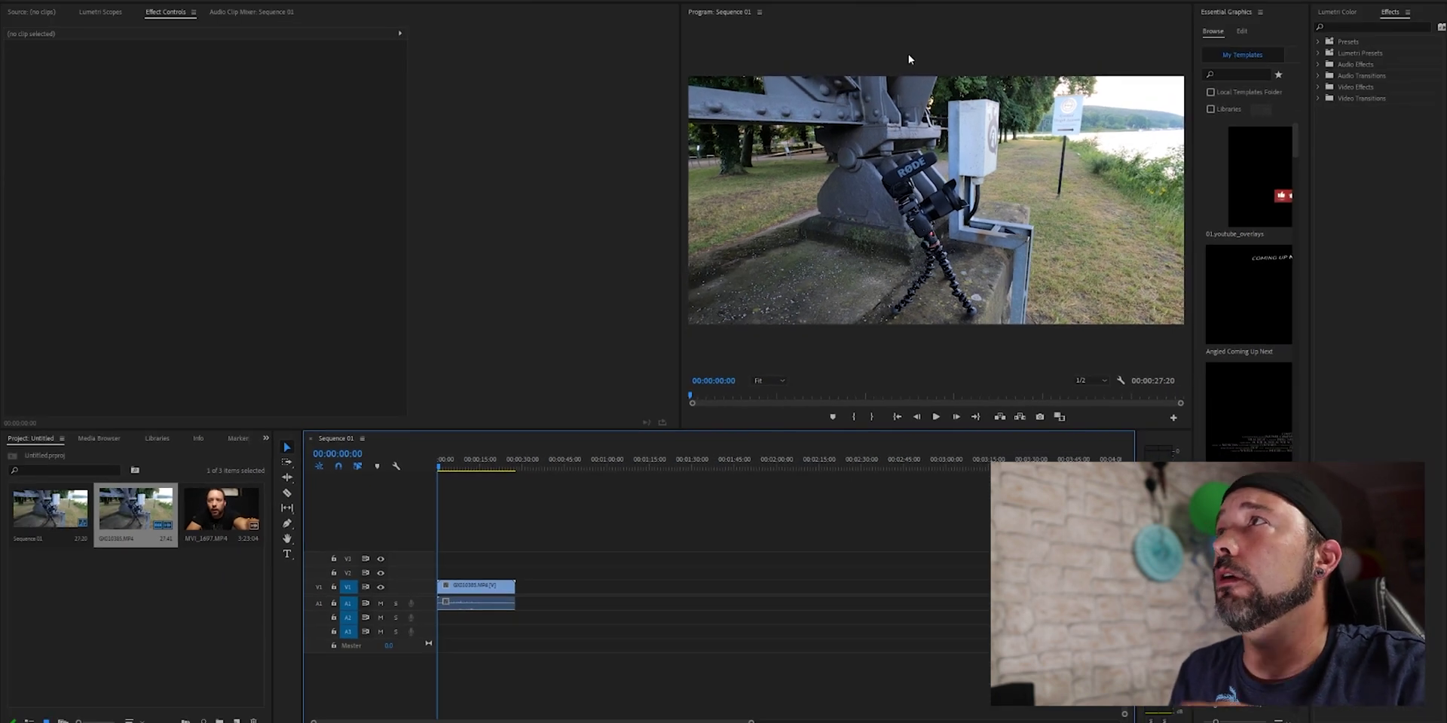
left_click(113, 13)
left_click(158, 12)
left_click(498, 587)
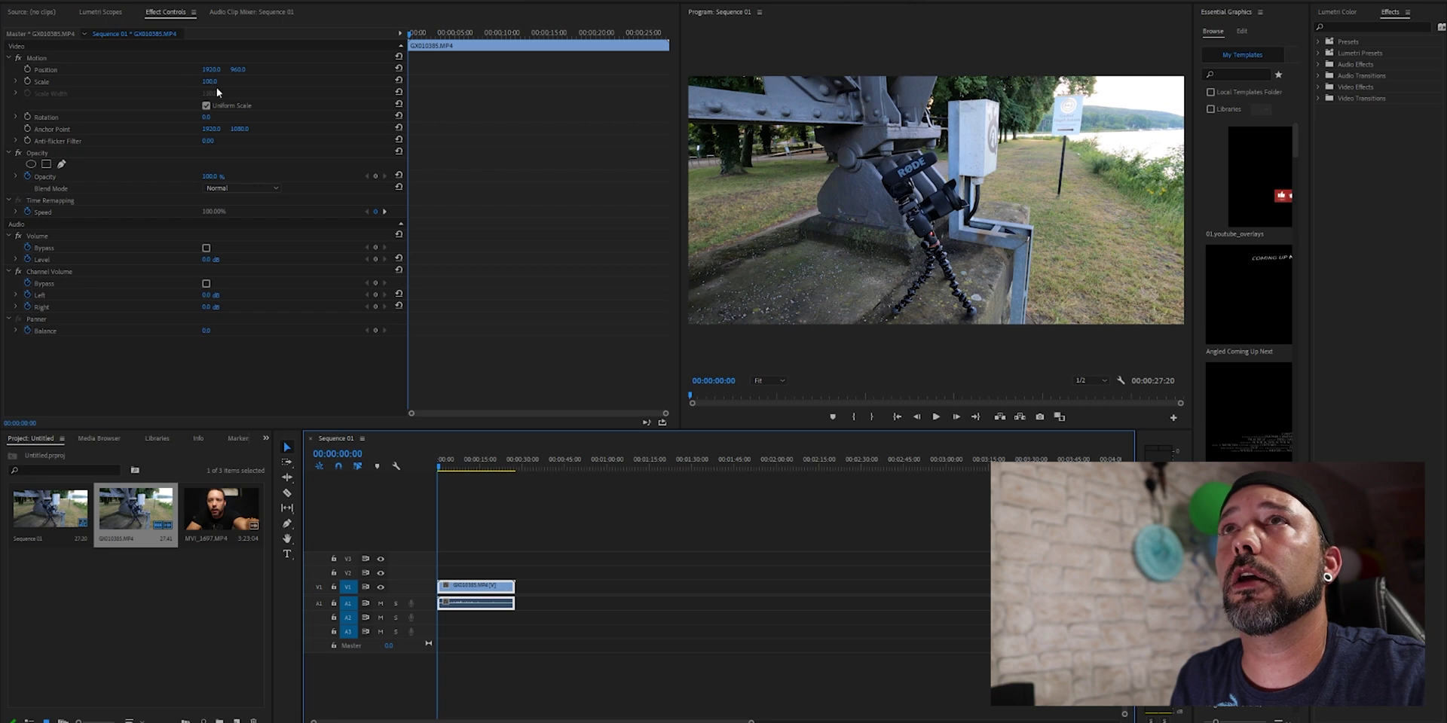
left_click(136, 70)
left_click_drag(932, 195, 931, 197)
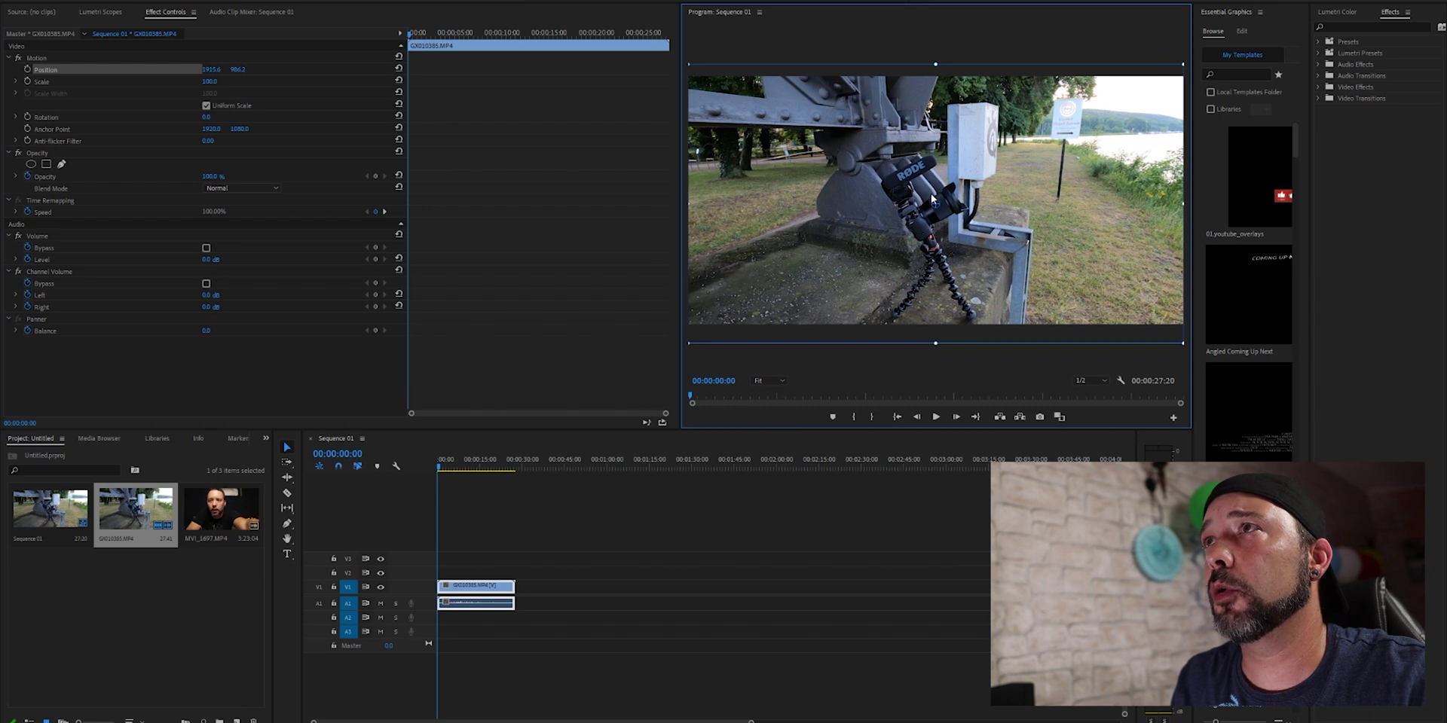
left_click(961, 372)
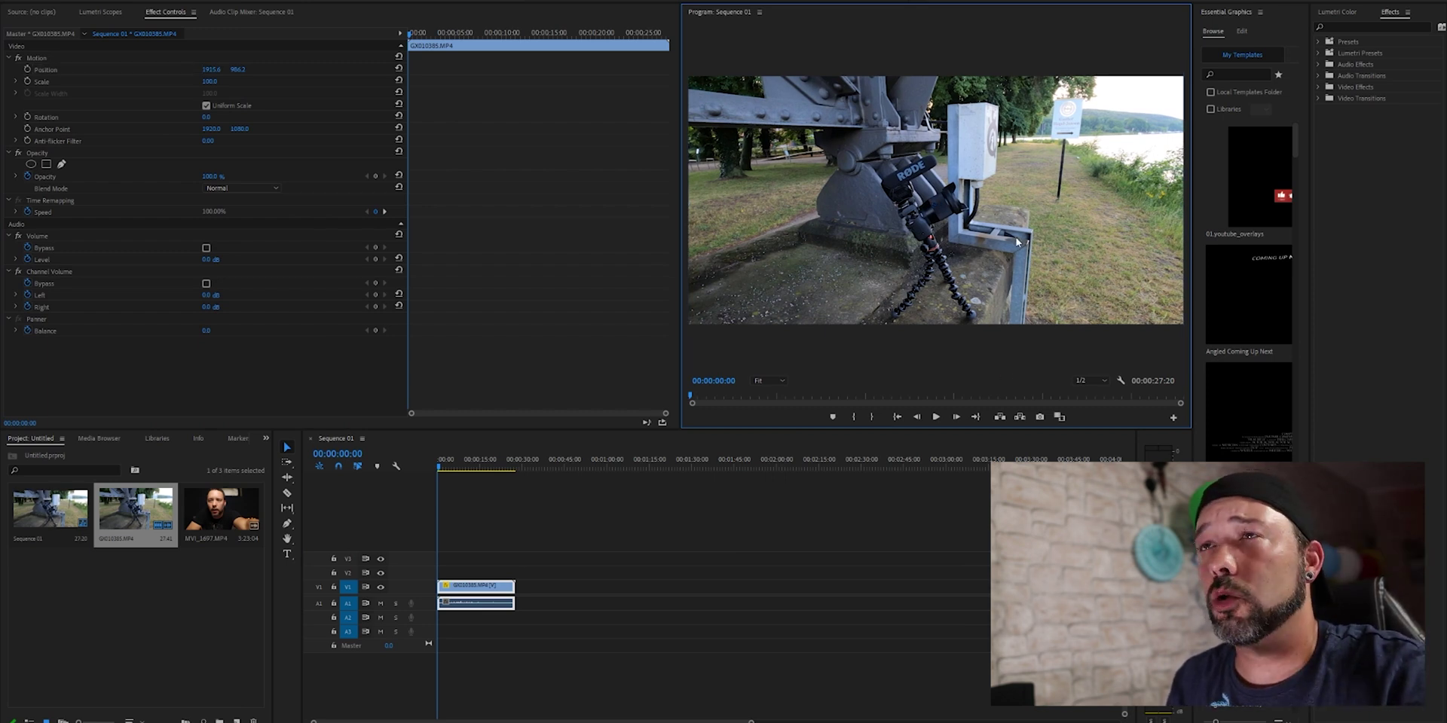
- Delete GX010385 from the timeline and drop MVI_1697.MP4 into the sequence
left_click(503, 592)
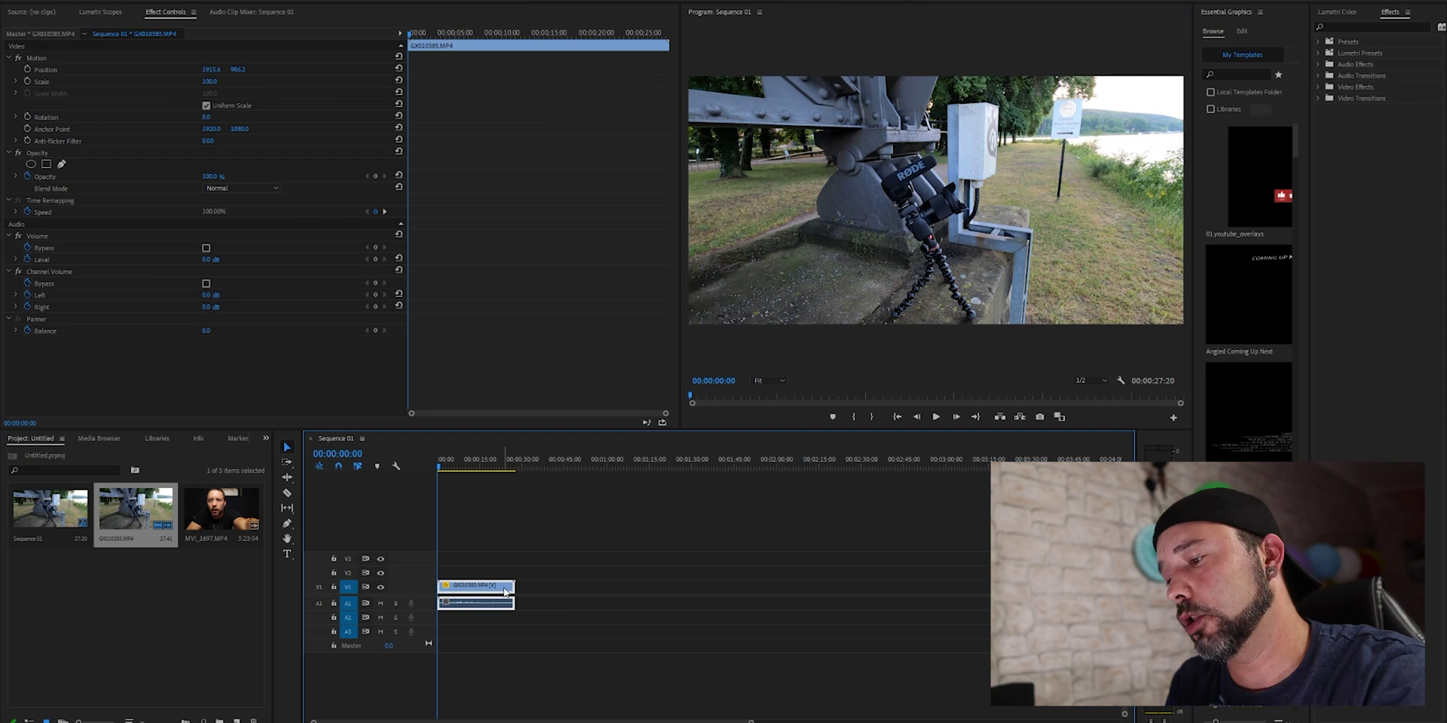
key("Delete")
left_click_drag(203, 525, 437, 603)
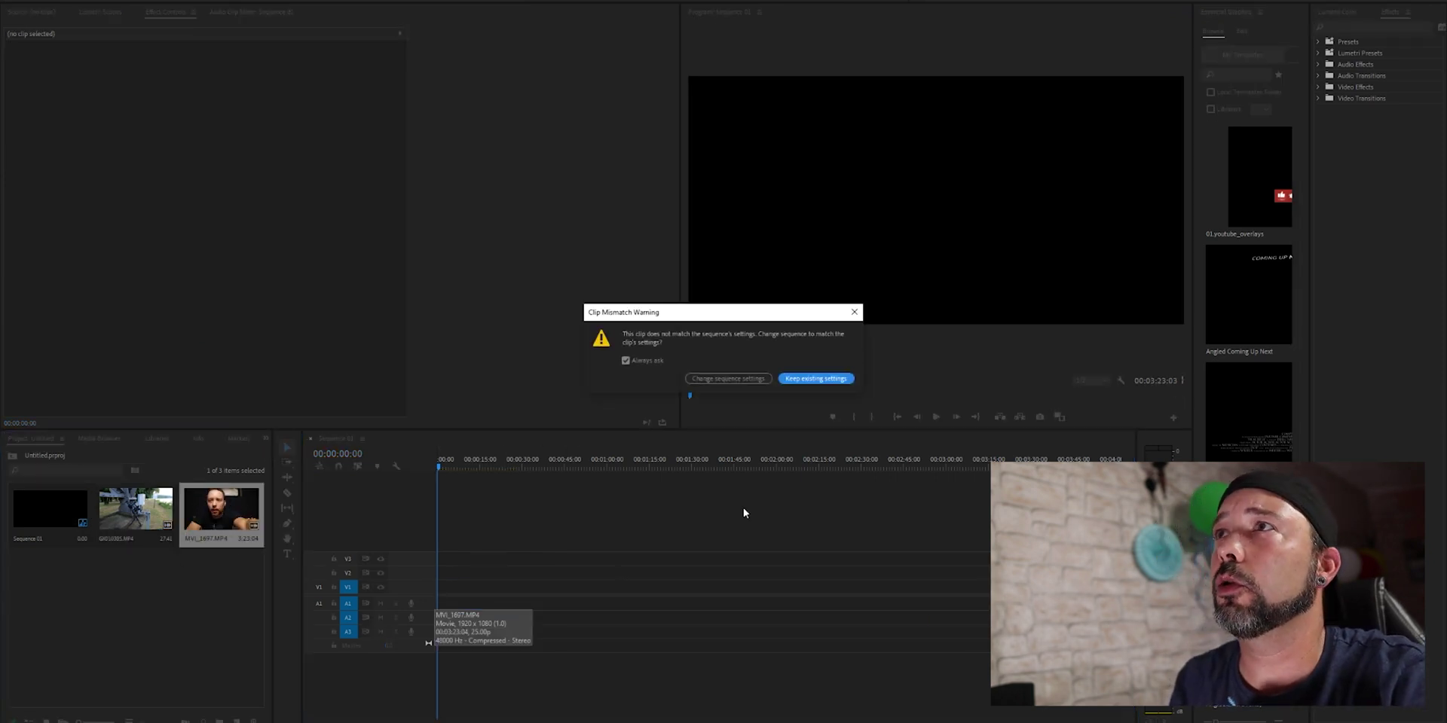
- Keep the existing sequence settings and set MVI_1697's Scale to 200
left_click(842, 379)
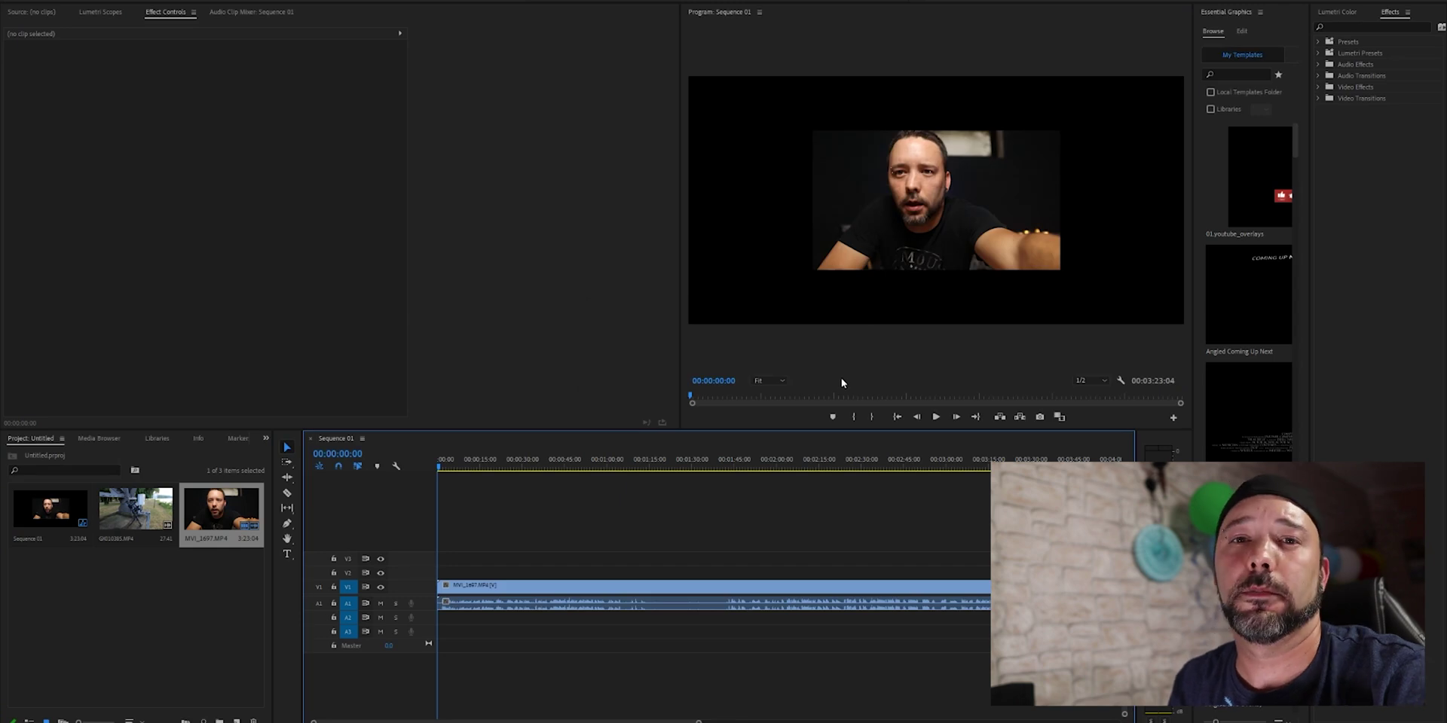
left_click(639, 591)
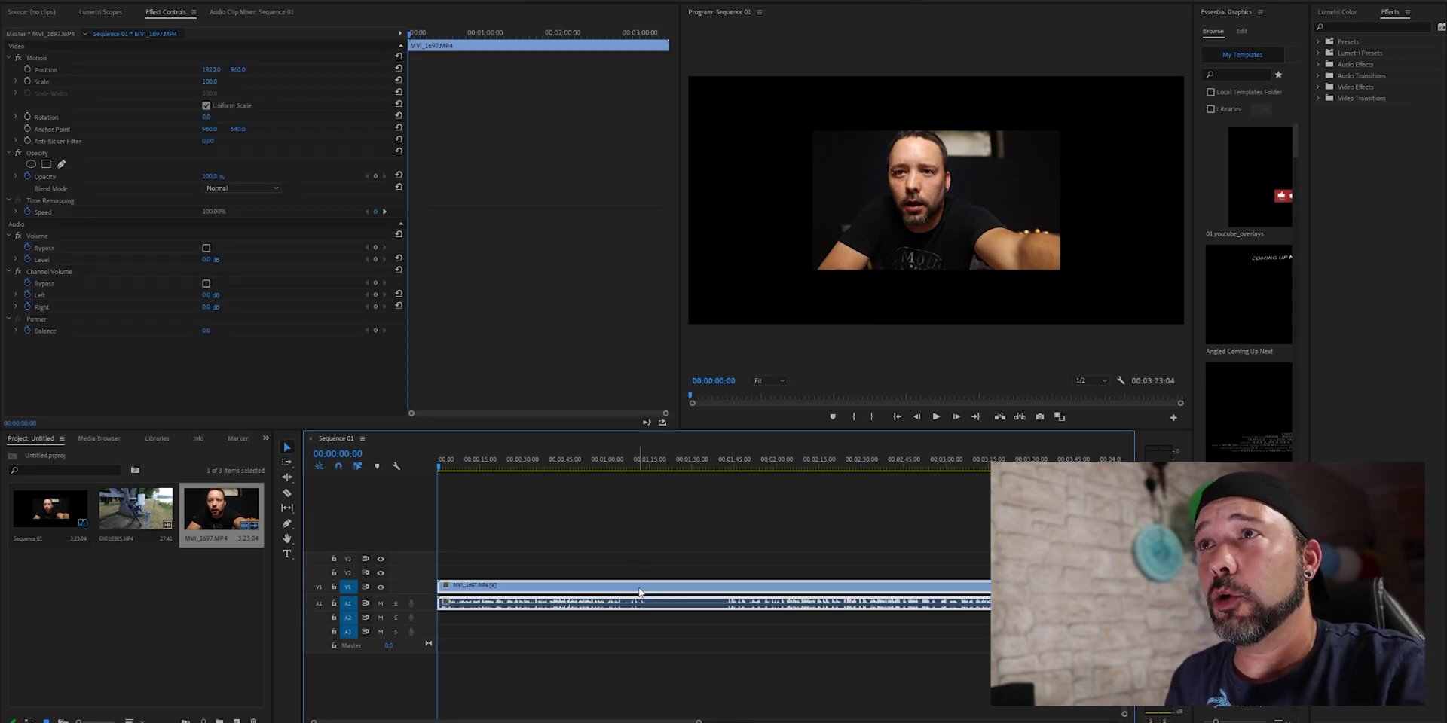
left_click(211, 81)
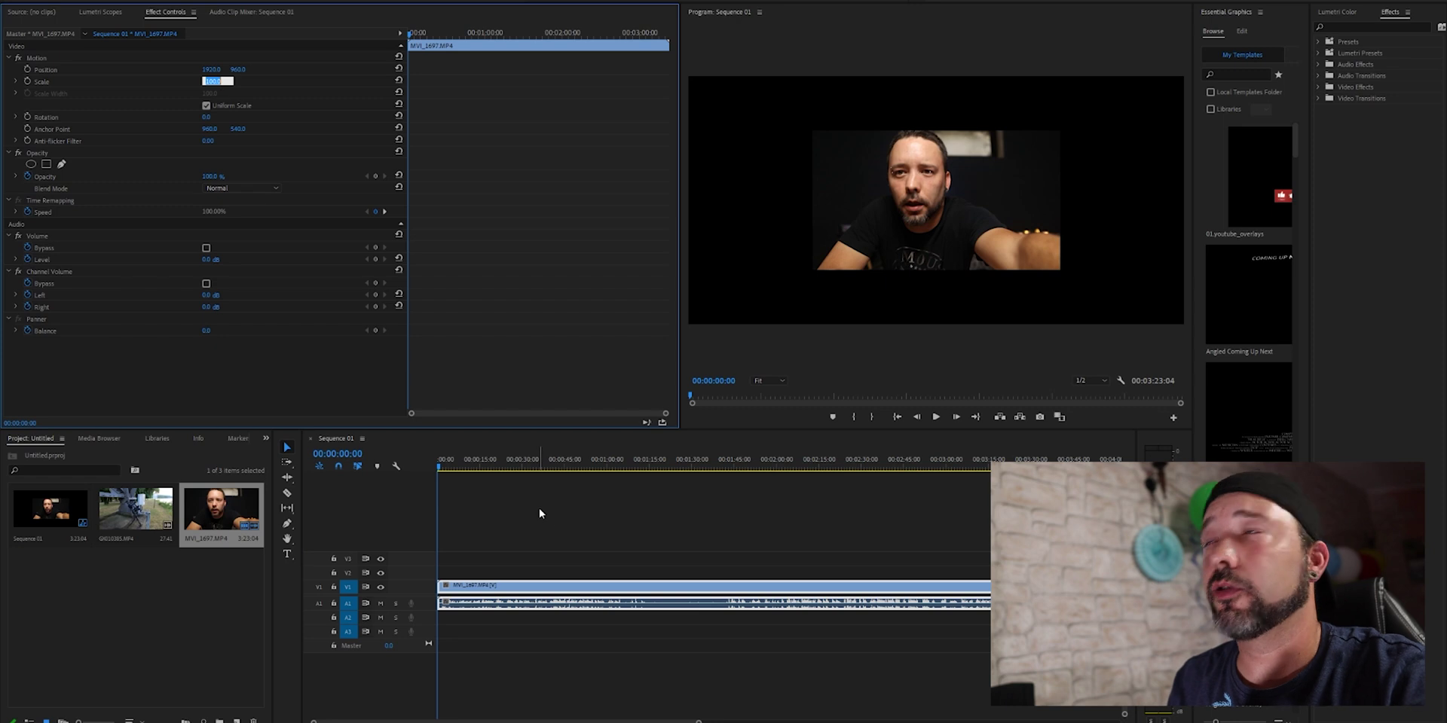
type("200")
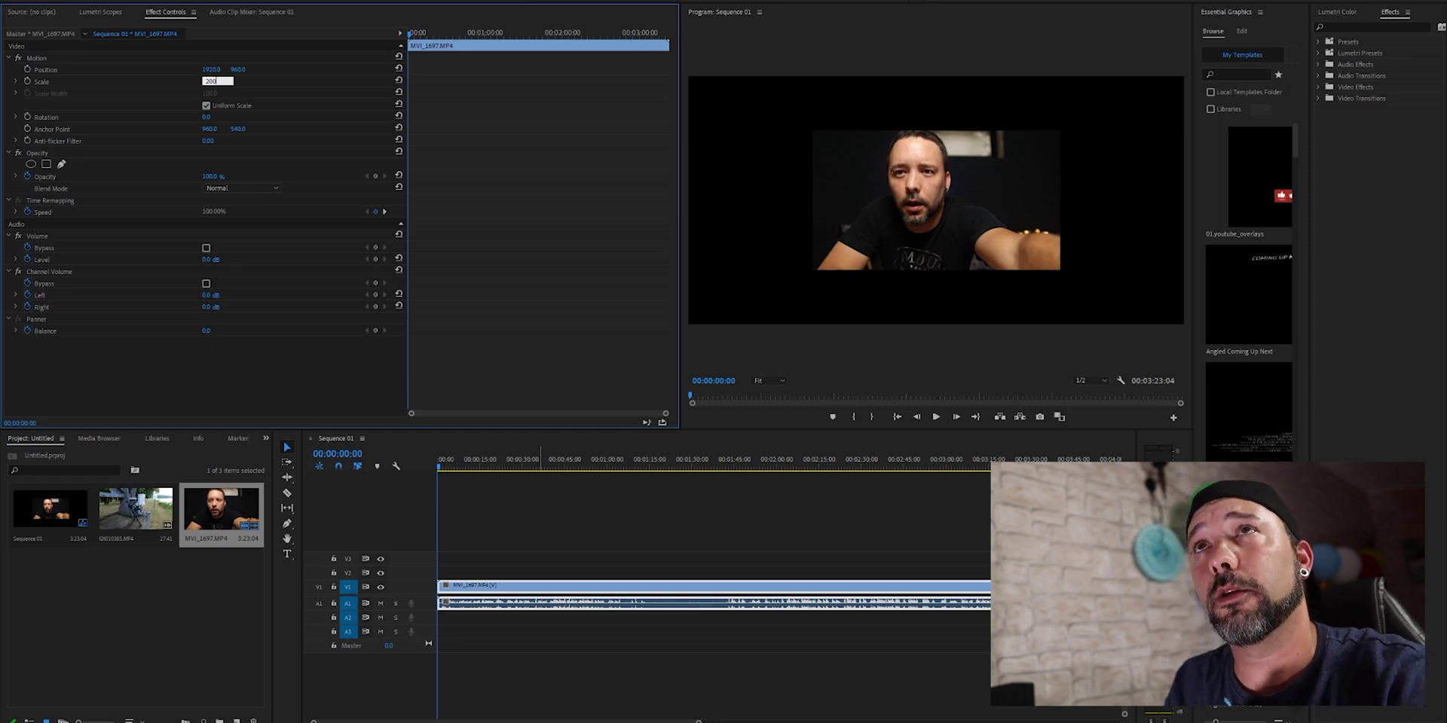
key("Return")
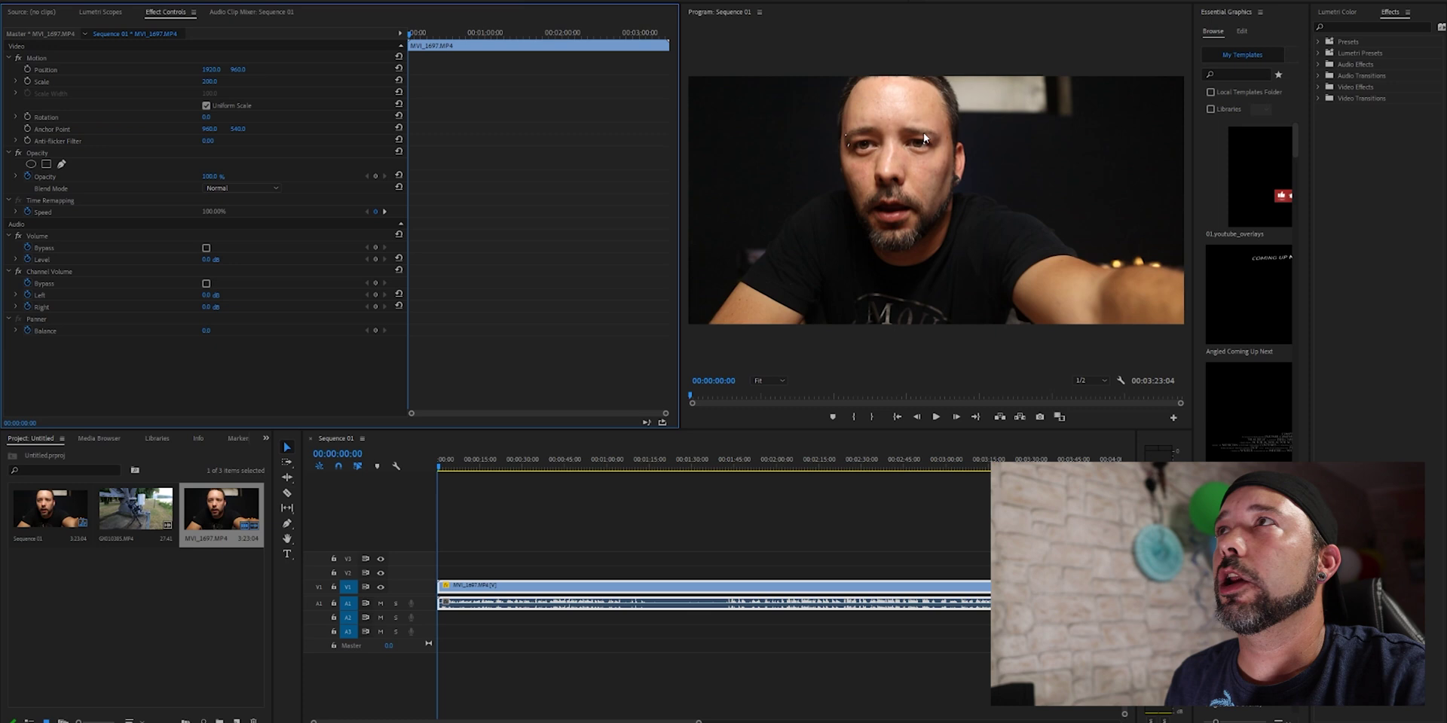
- Shift MVI_1697 slightly lower in the Program monitor frame
left_click(94, 72)
left_click_drag(972, 172, 971, 183)
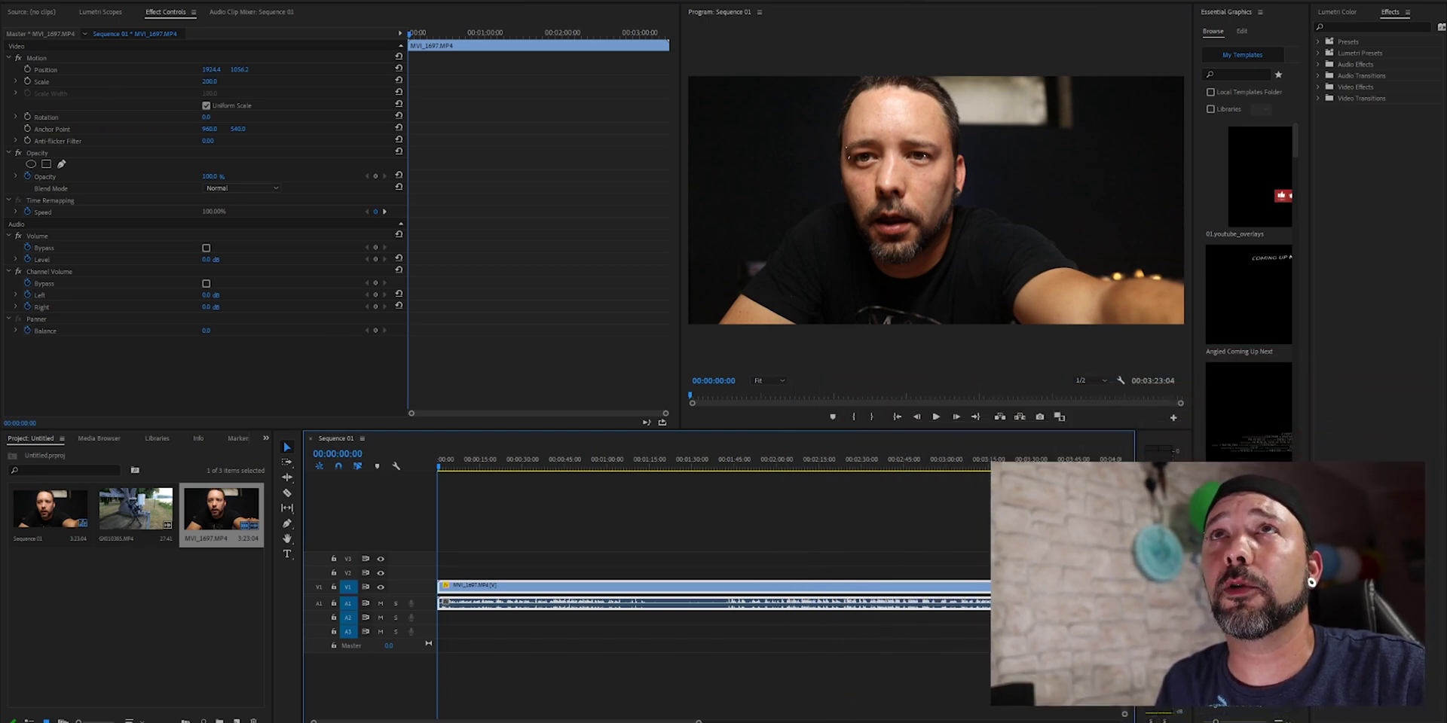
key("alt+f")
- Open the sequence's media export settings, keeping the Custom 2:1 preset
mouse_move(151, 287)
left_click(202, 288)
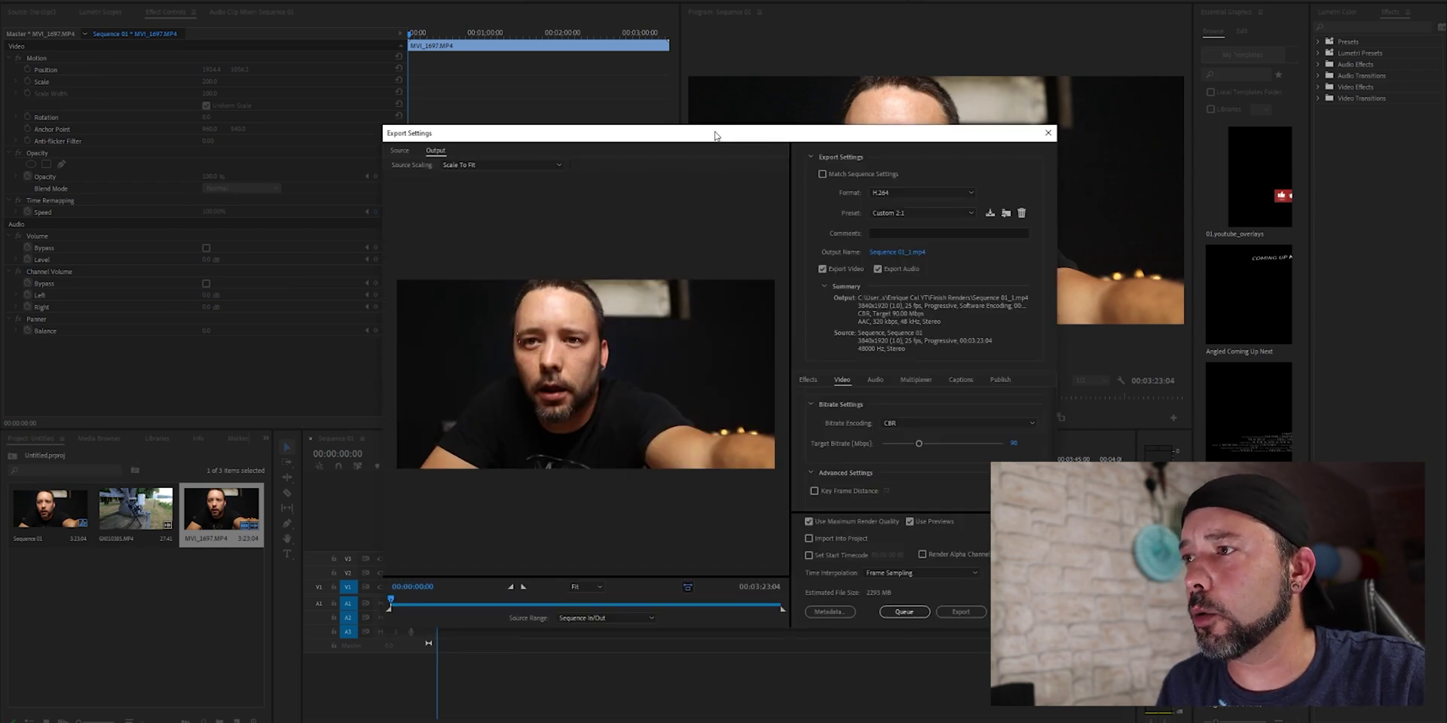
scroll(952, 407, "up", 3)
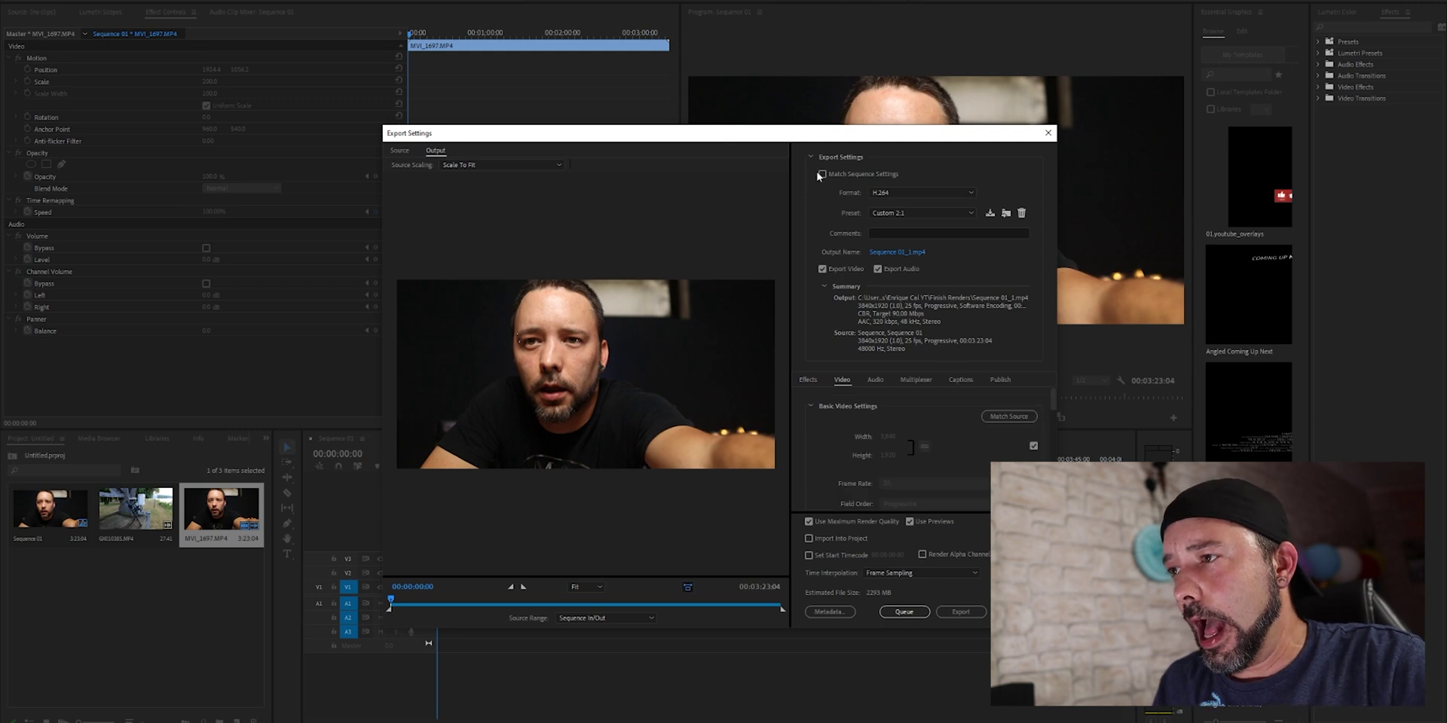
left_click(899, 217)
left_click(901, 225)
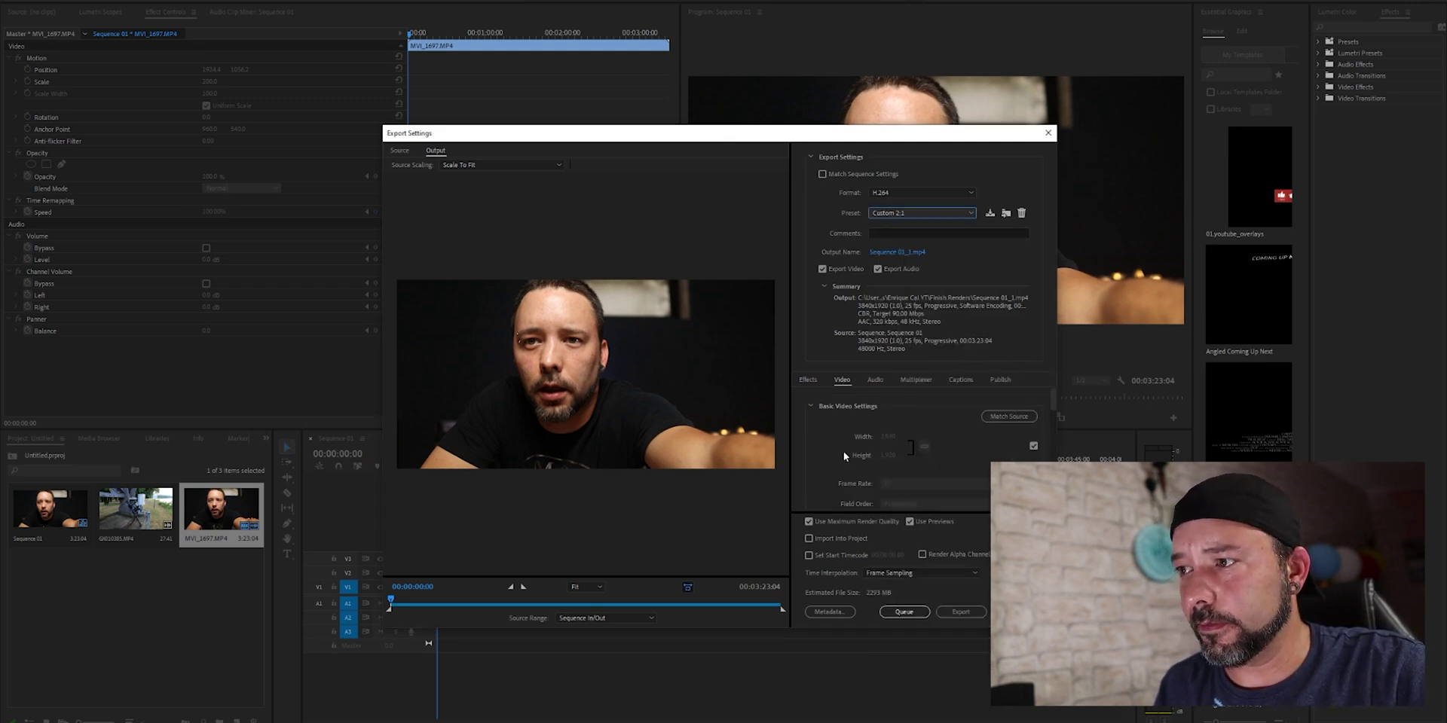
- Set the H.264 video target bitrate to 90 Mbps
scroll(967, 450, "down", 1)
scroll(1052, 413, "down", 2)
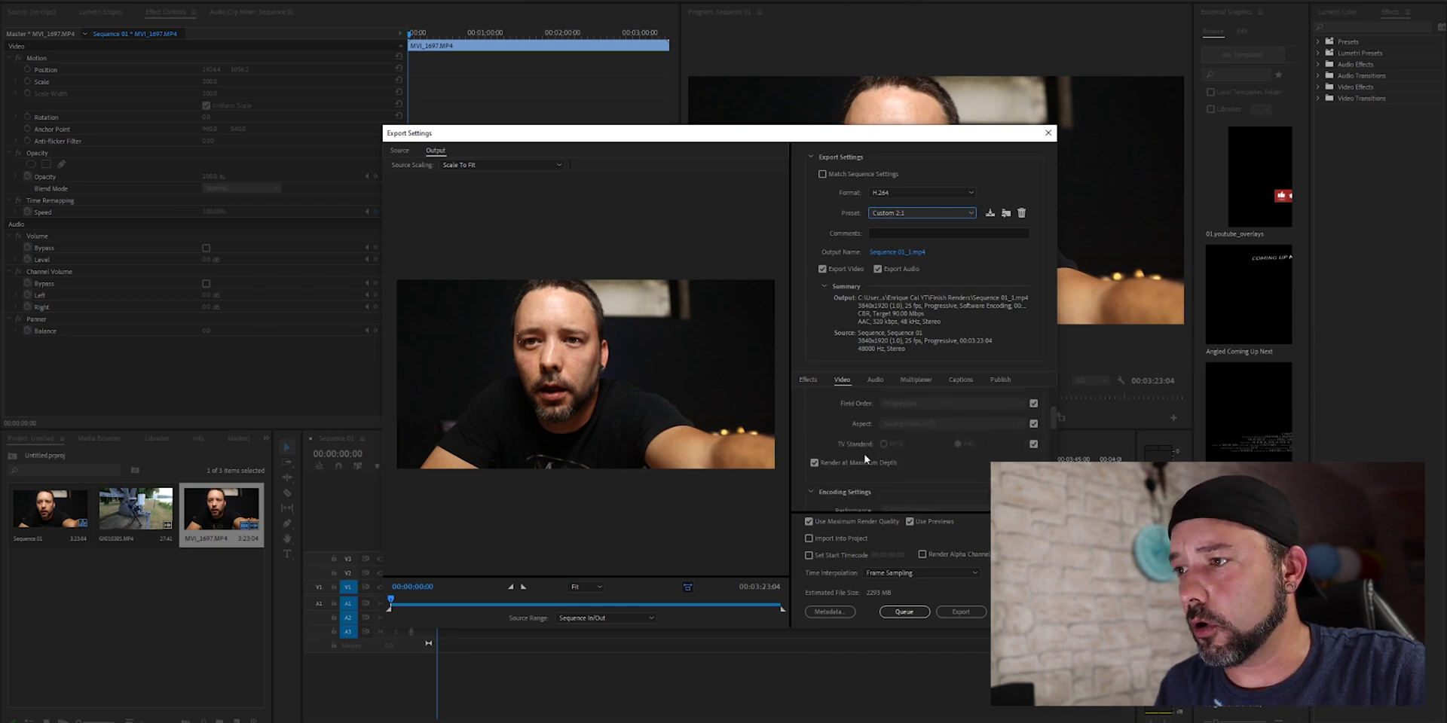
left_click_drag(1047, 413, 1052, 431)
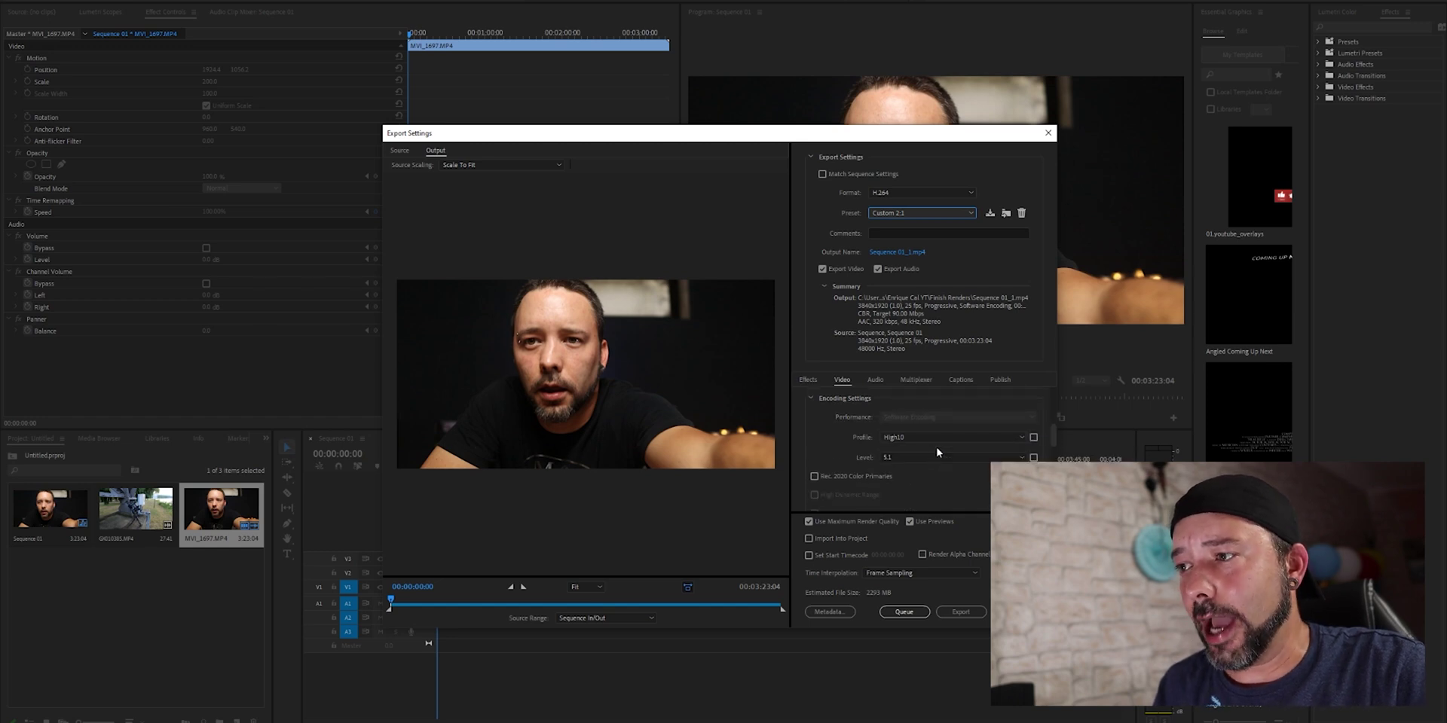
left_click_drag(1051, 431, 1053, 482)
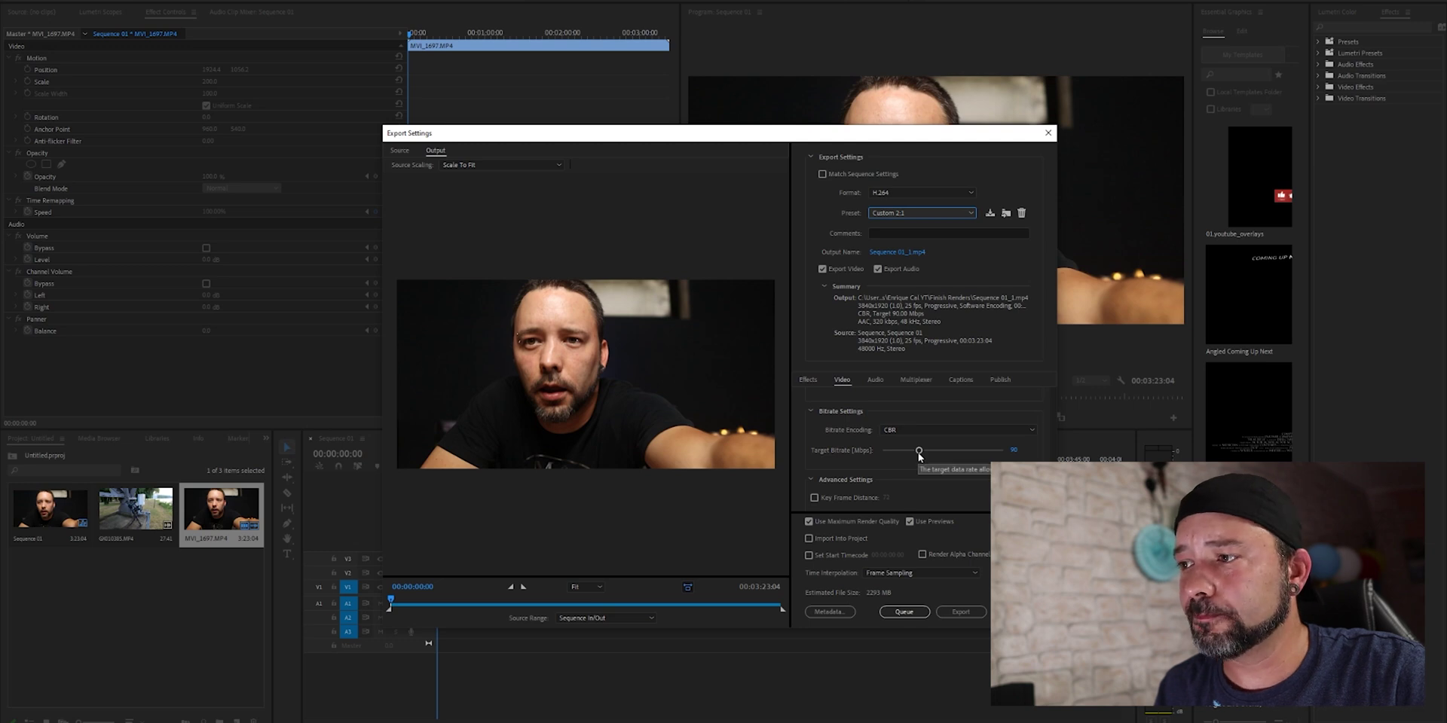
left_click(1014, 452)
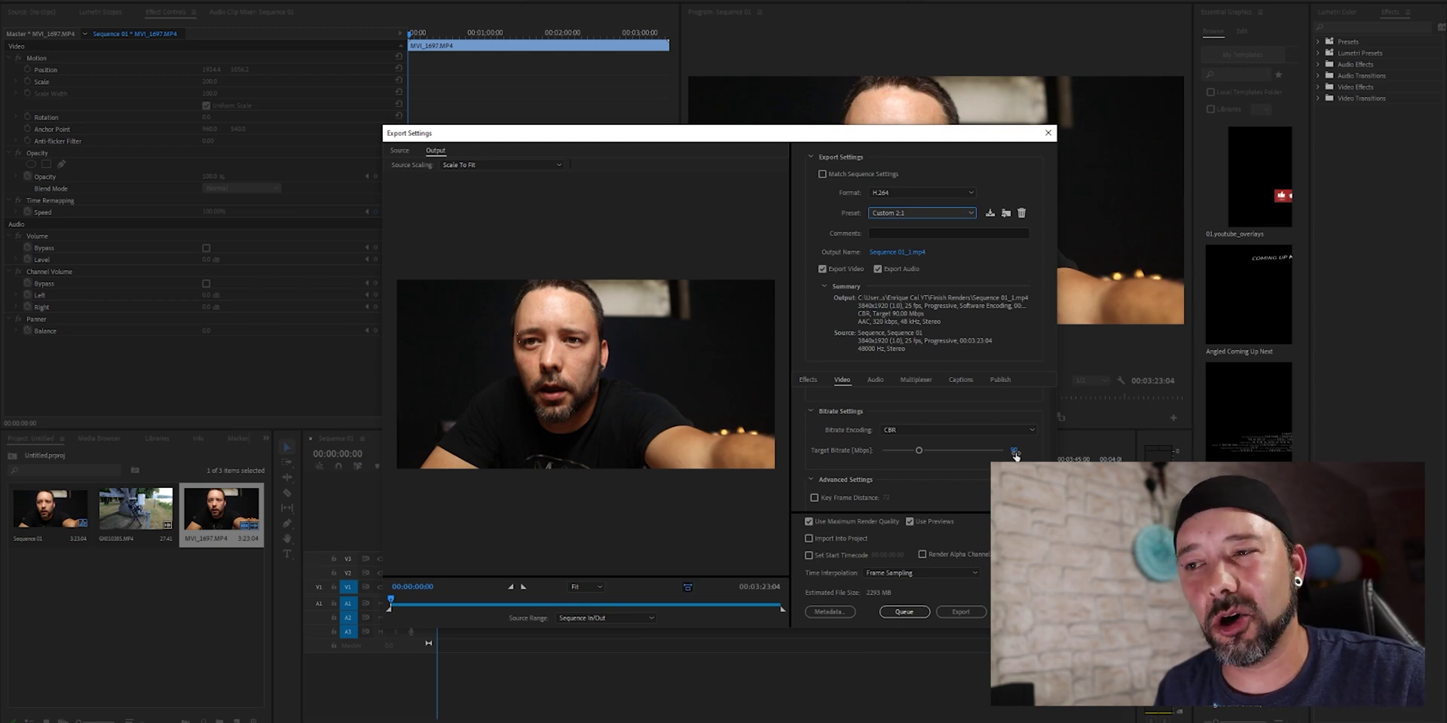
key("Return")
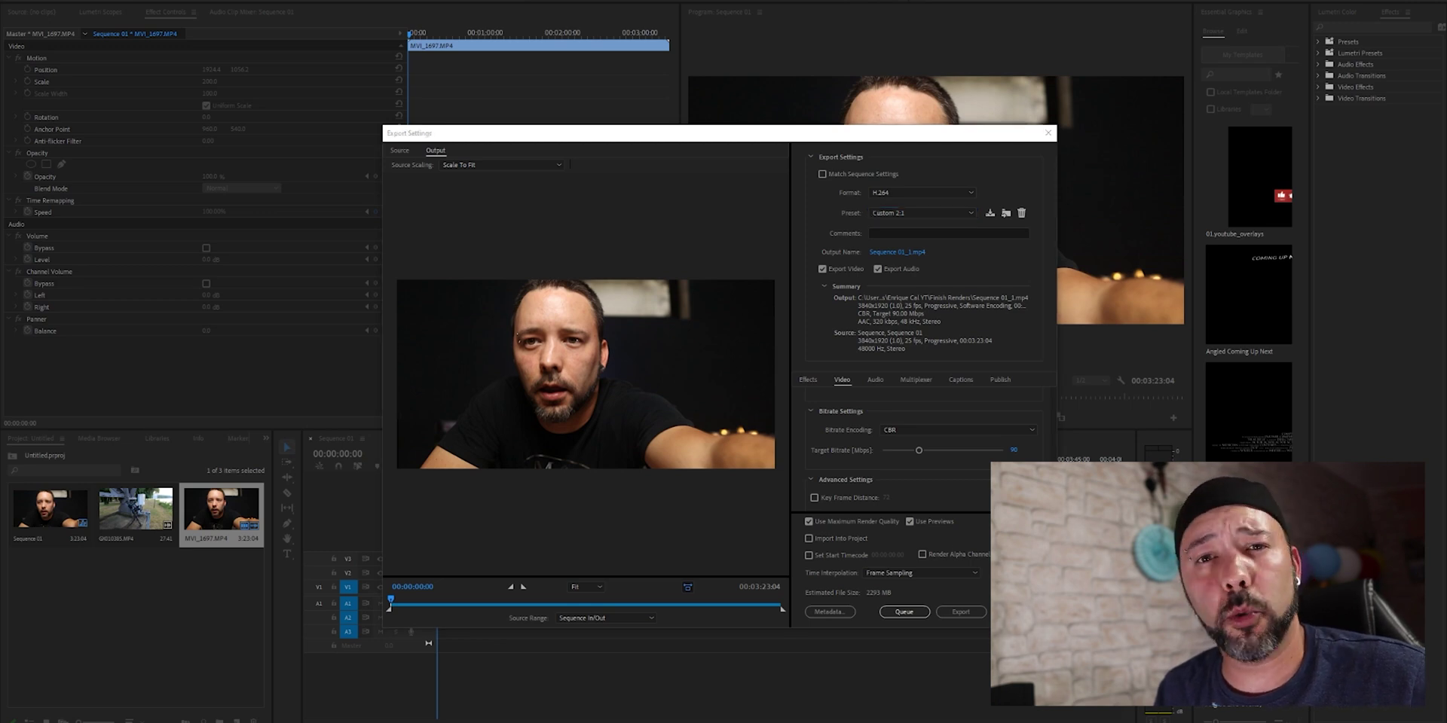
scroll(923, 483, "up", 10)
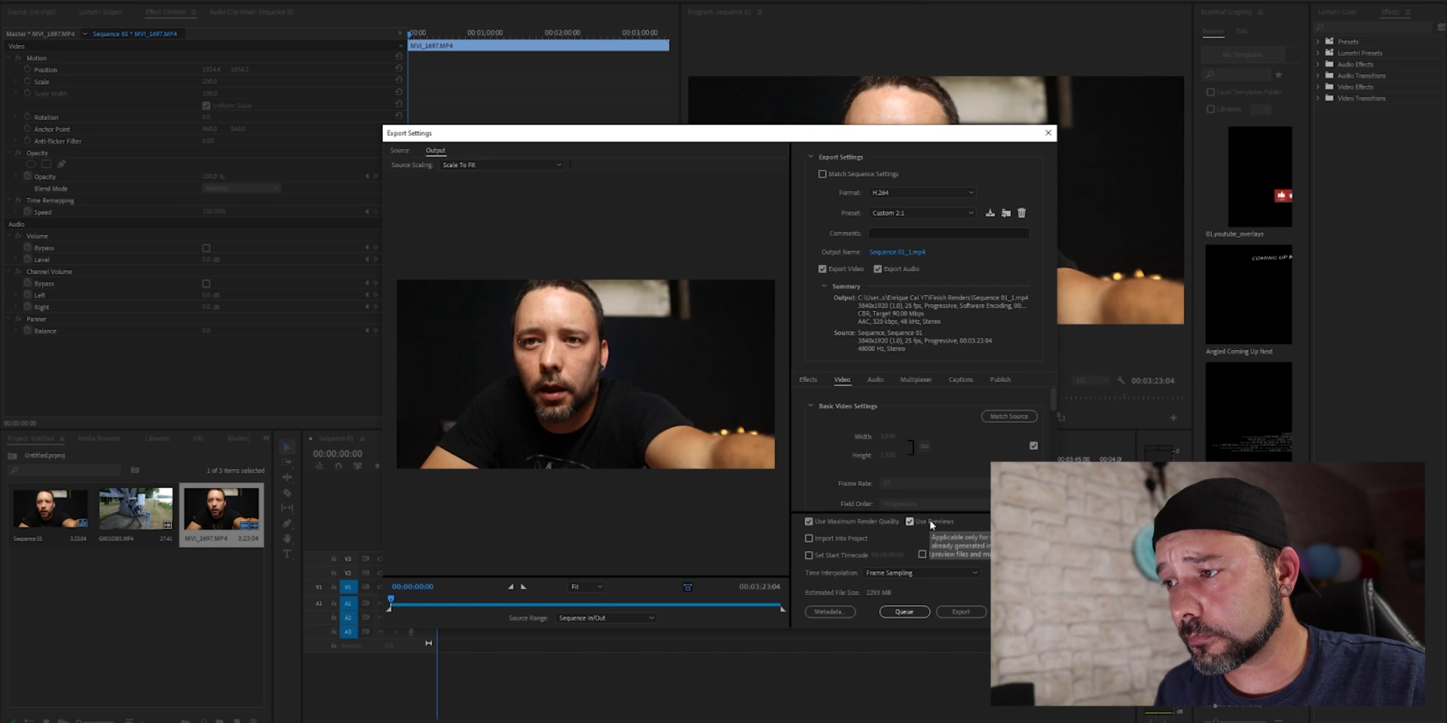